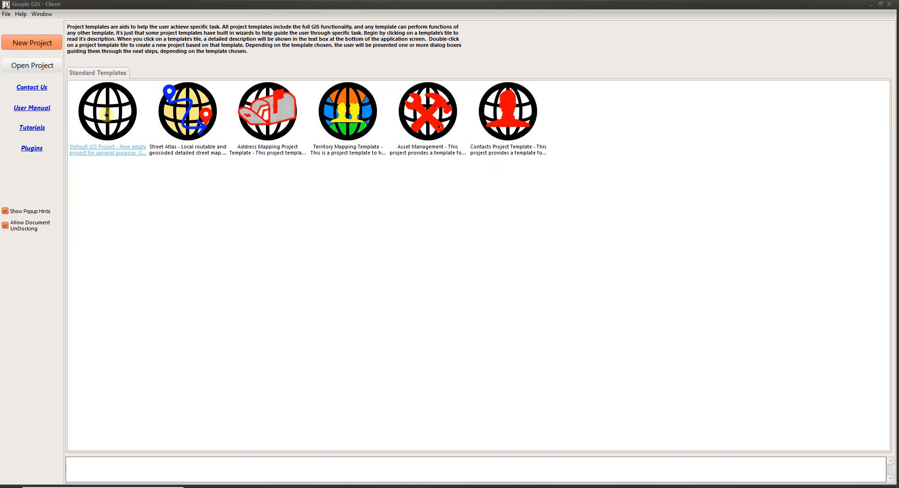
Review the Street Atlas and Address Mapping template descriptions and create a new project from the Default GIS Project template
click(107, 114)
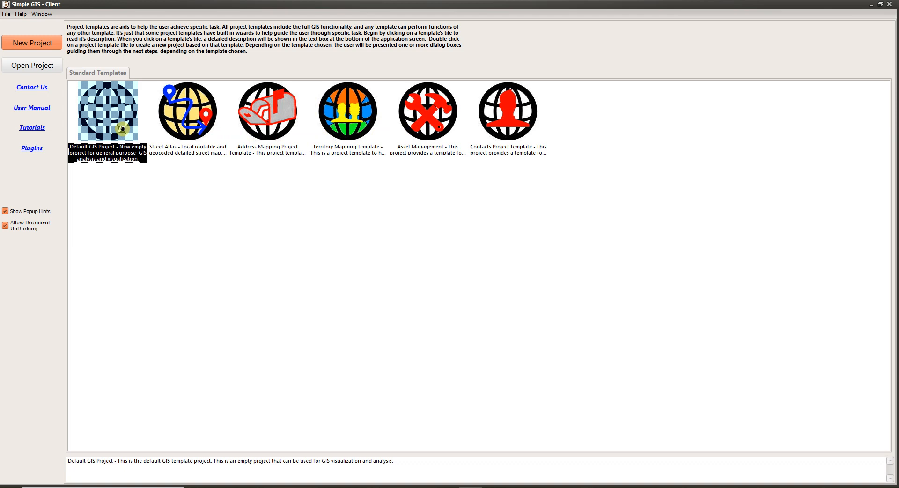
click(189, 135)
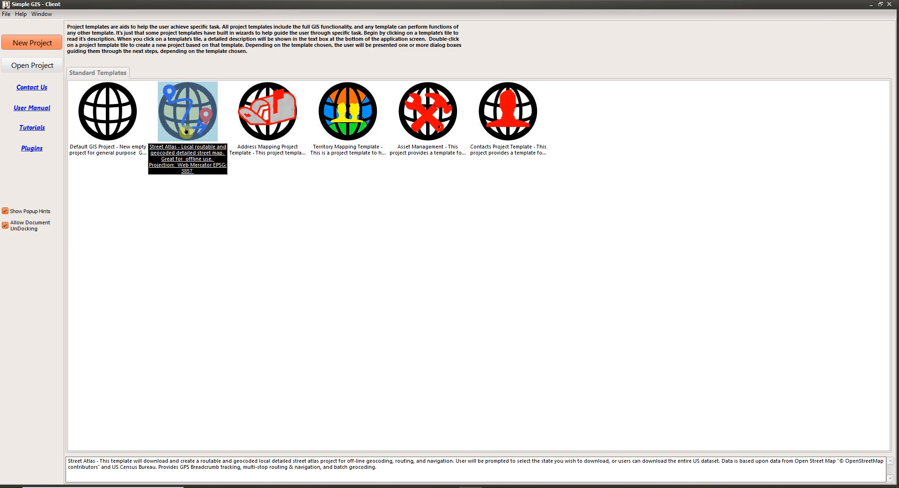
click(281, 132)
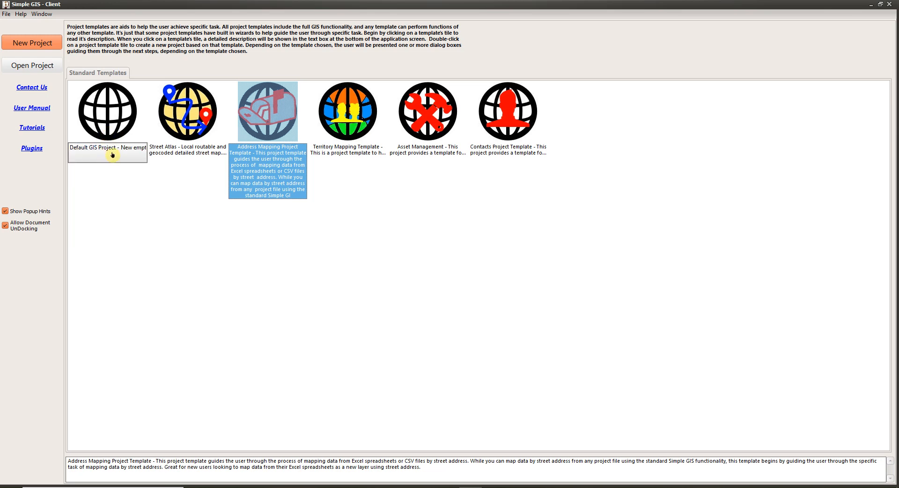
click(112, 135)
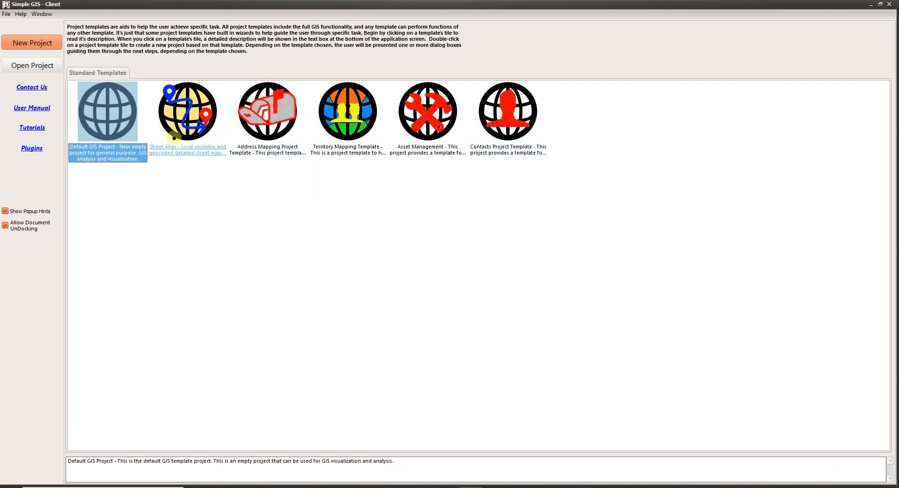
double_click(109, 127)
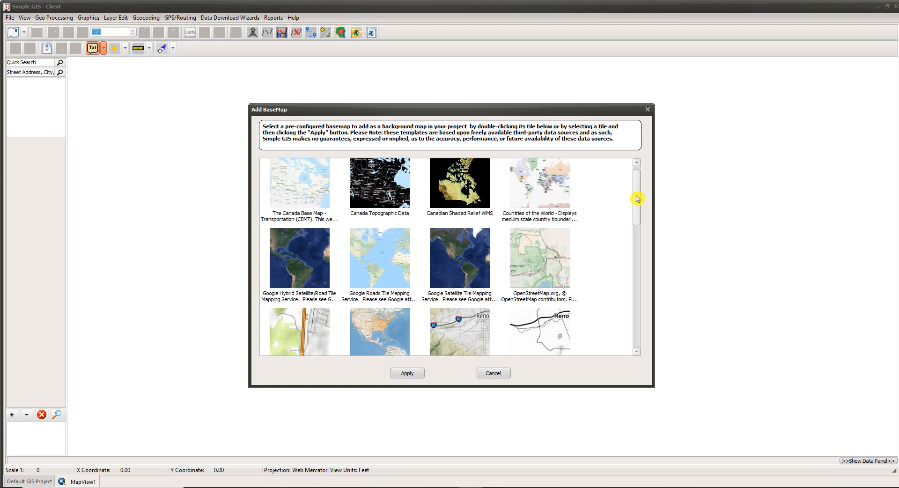
Add the OpenStreetMap.org basemap as the project's background map
drag(637, 194, 646, 309)
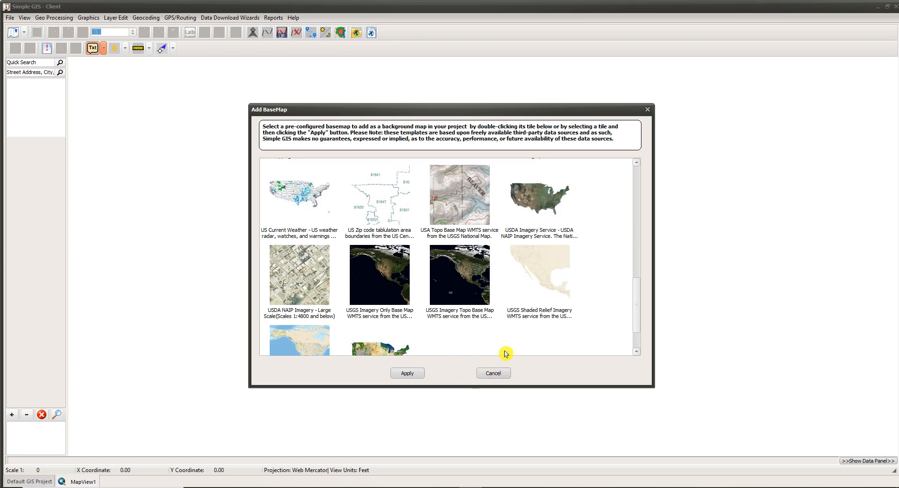
scroll(595, 332, up, 5)
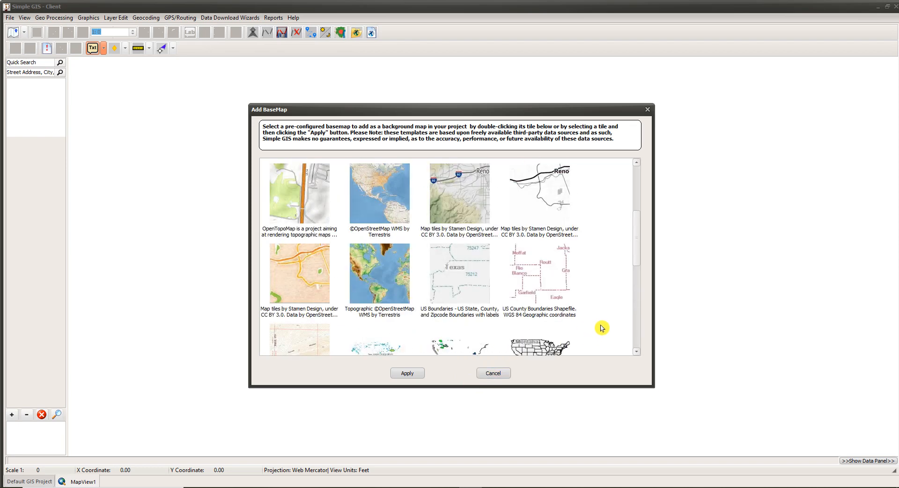
scroll(600, 301, up, 3)
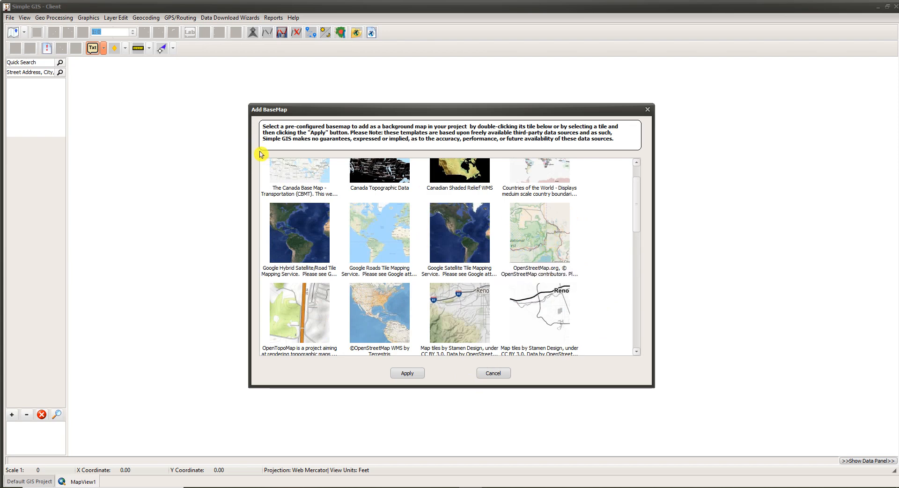
click(539, 245)
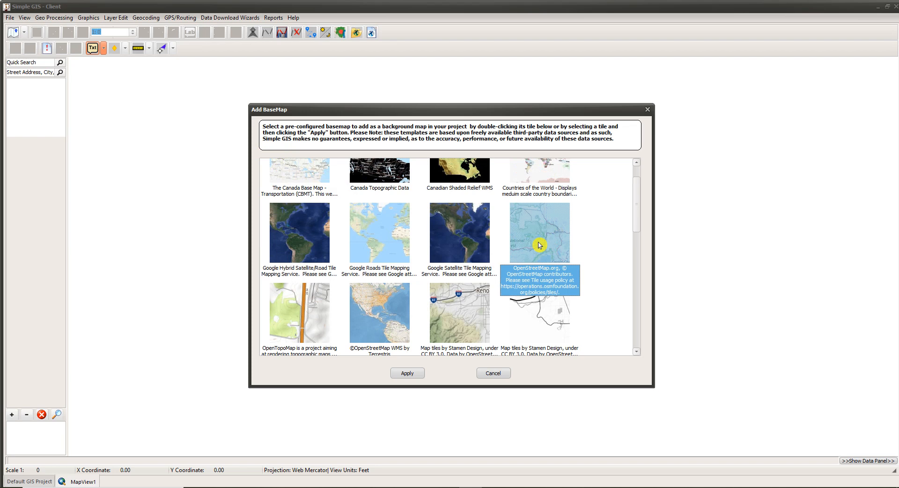
click(396, 377)
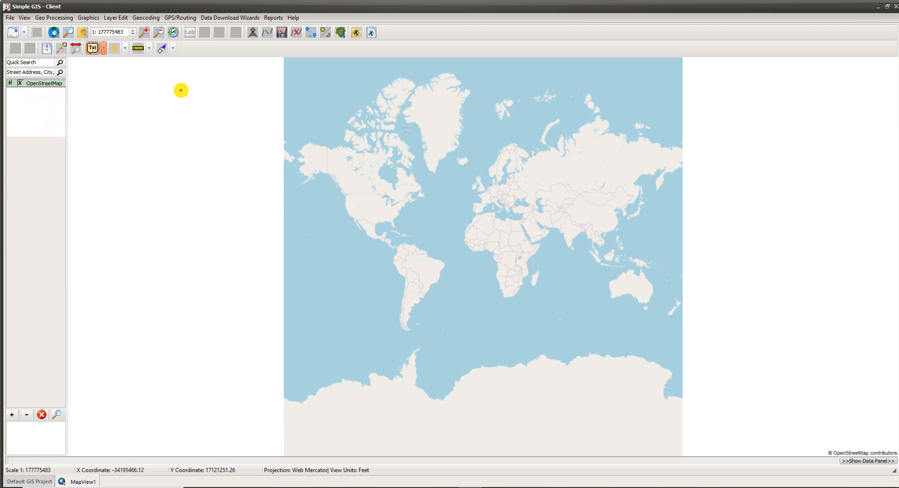
Turn the OpenStreetMap layer's visibility off and back on
click(20, 83)
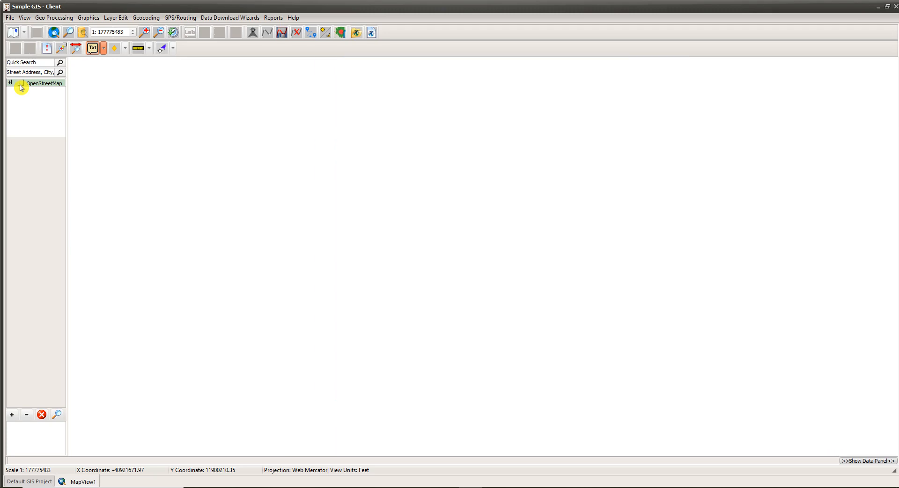
click(20, 84)
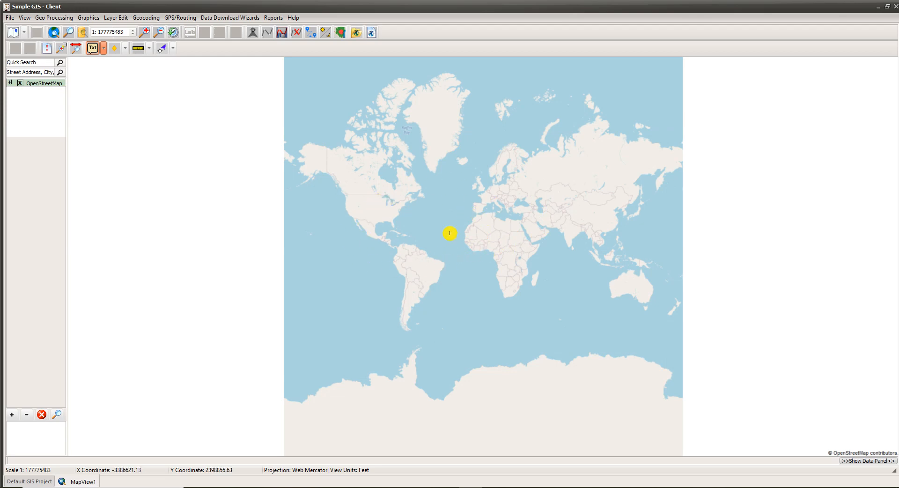
click(10, 84)
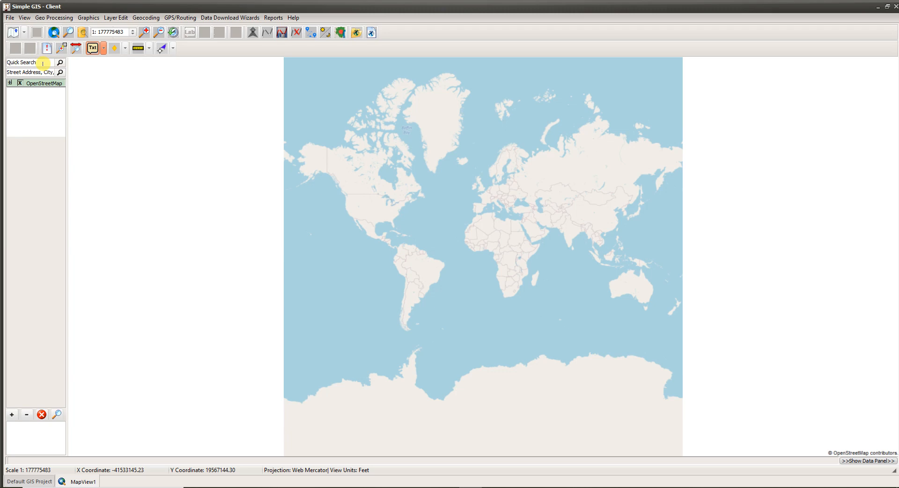
click(17, 71)
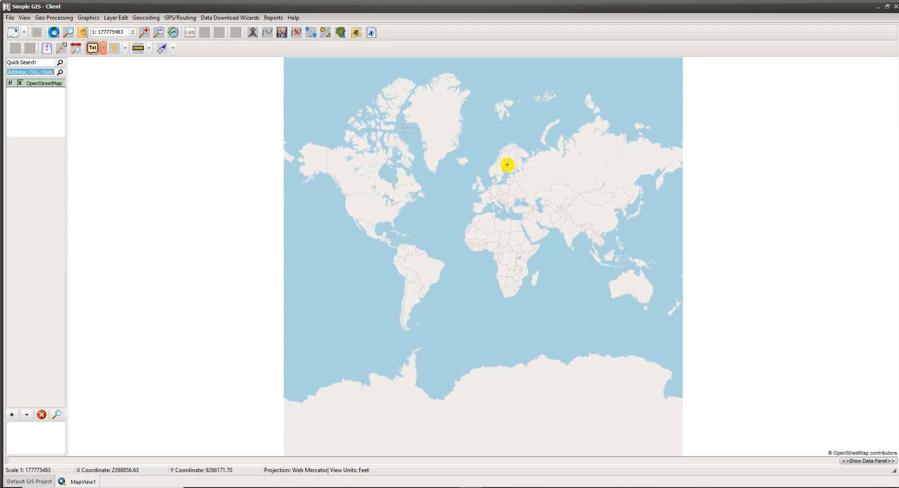
click(96, 51)
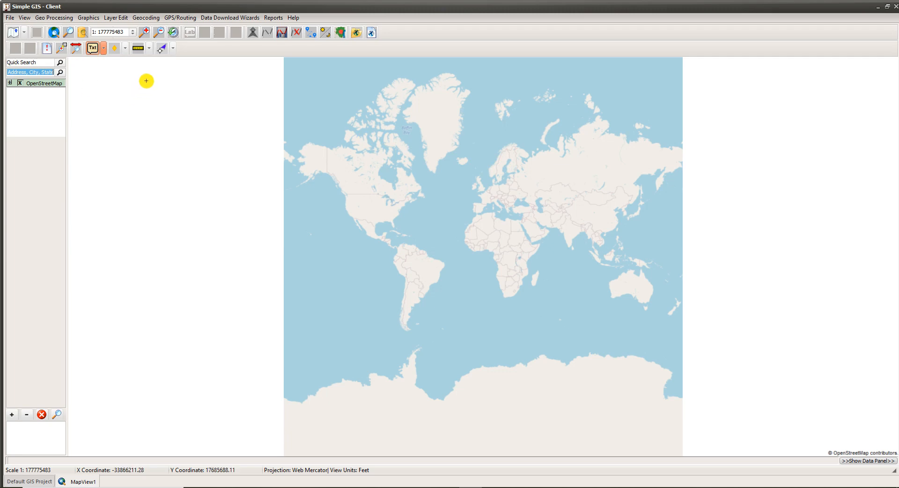
click(13, 20)
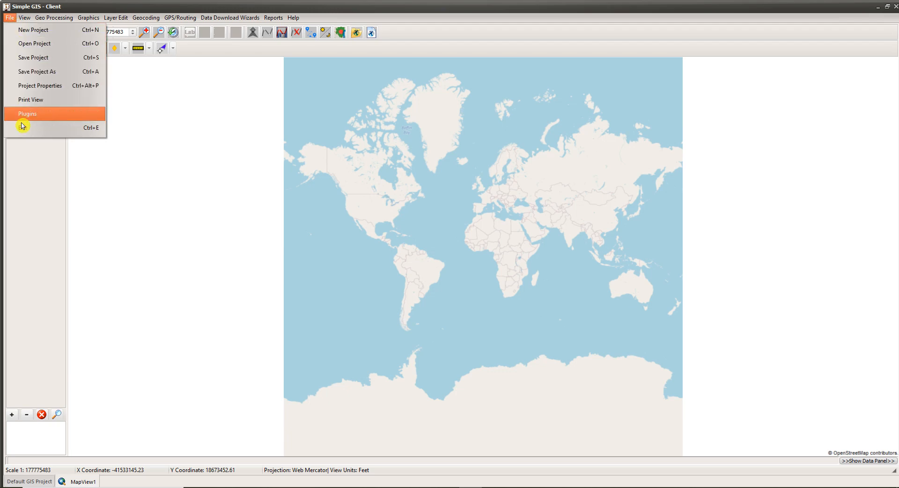
click(10, 18)
click(25, 18)
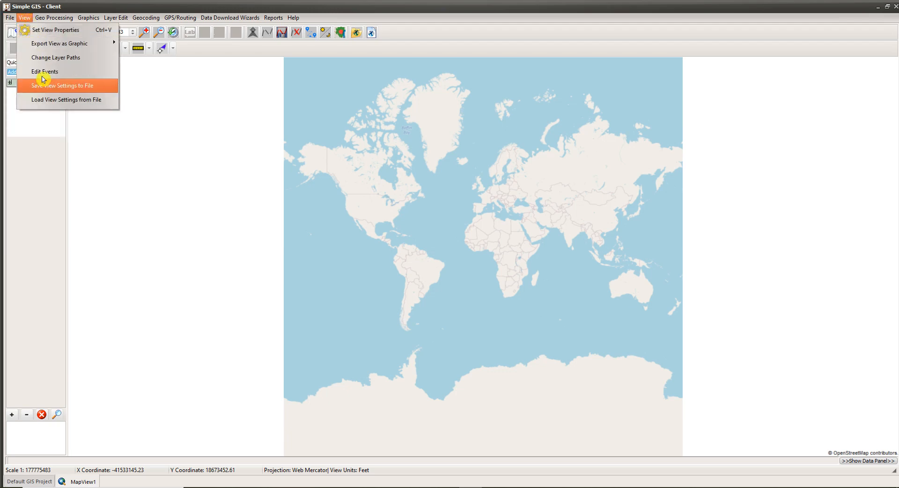
click(54, 18)
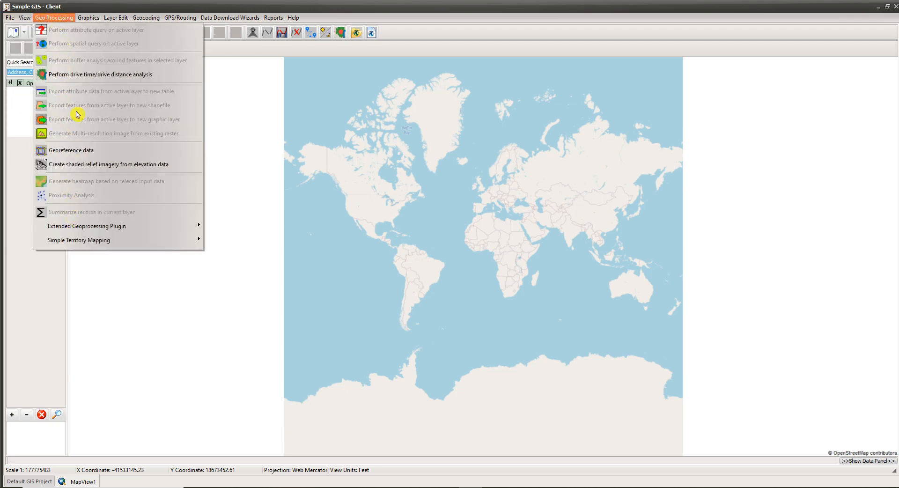
click(88, 18)
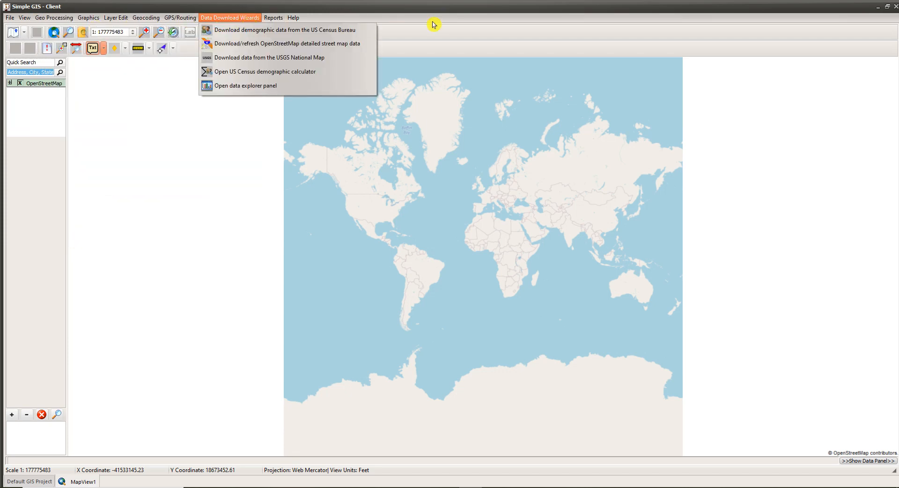
click(436, 40)
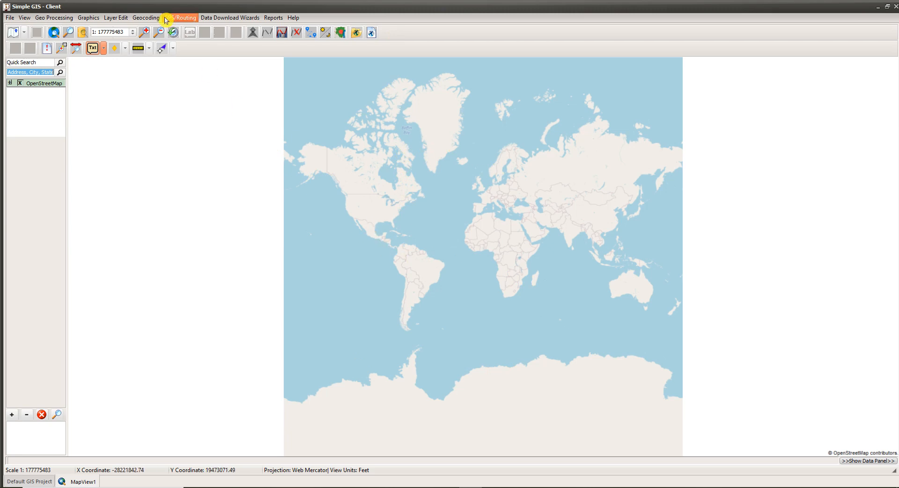
Zoom the map in one level and zoom back out to show the whole world
click(146, 34)
click(321, 225)
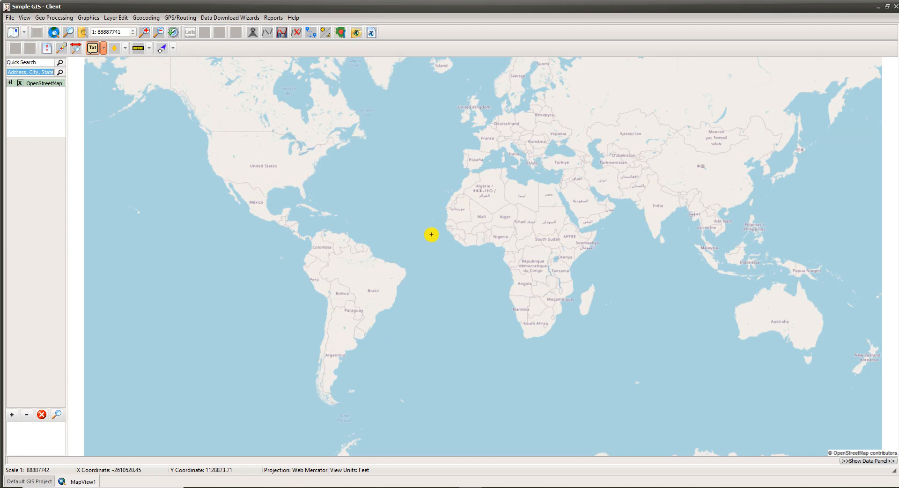
click(163, 37)
click(604, 243)
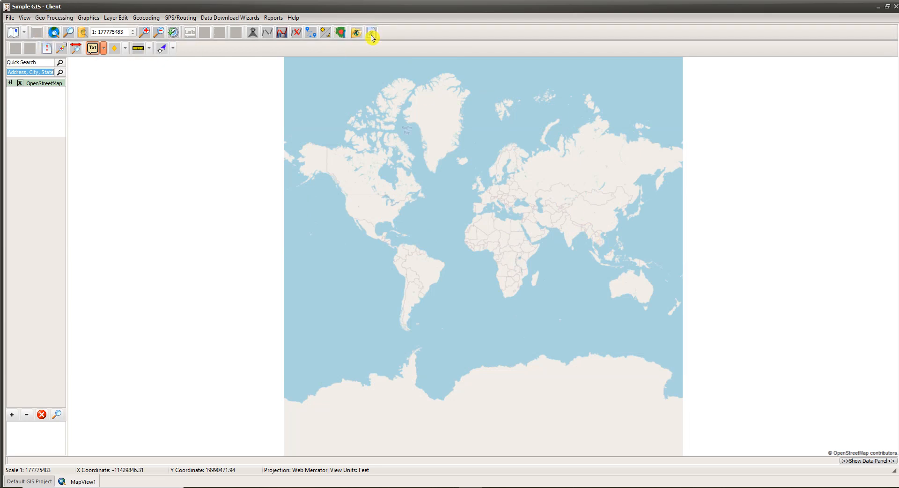
click(25, 33)
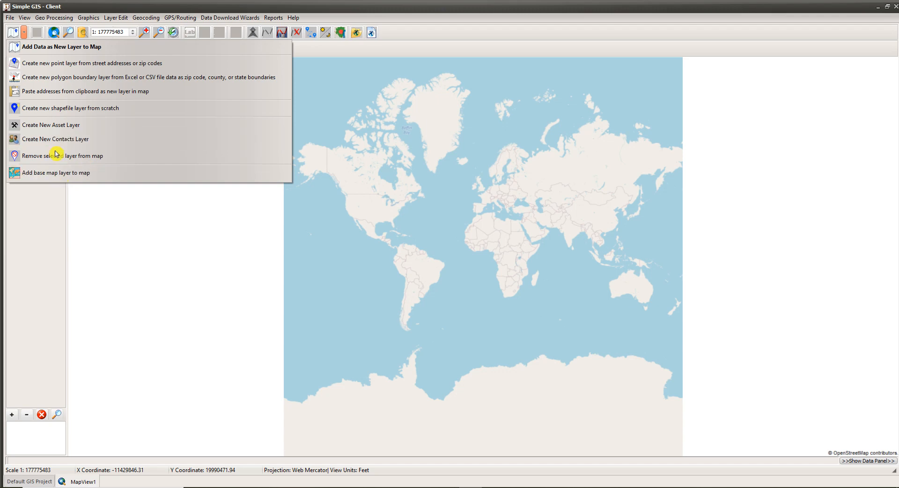
click(72, 181)
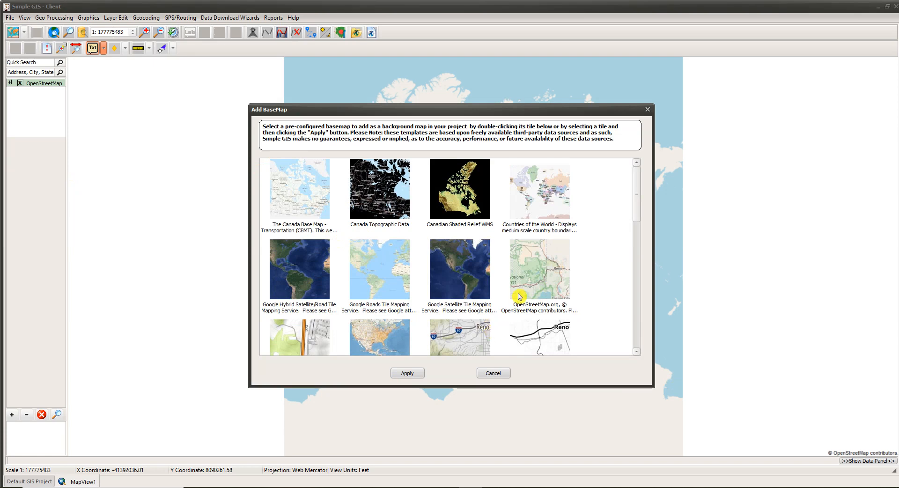
scroll(517, 300, down, 3)
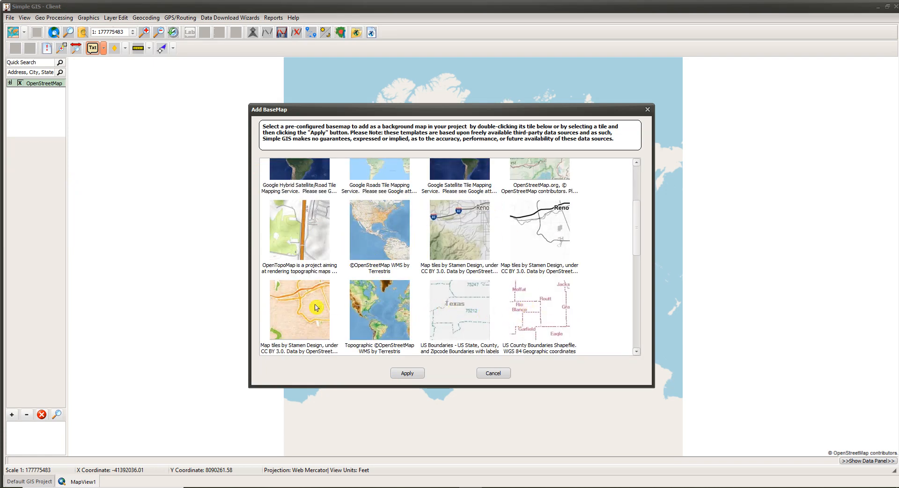
click(496, 375)
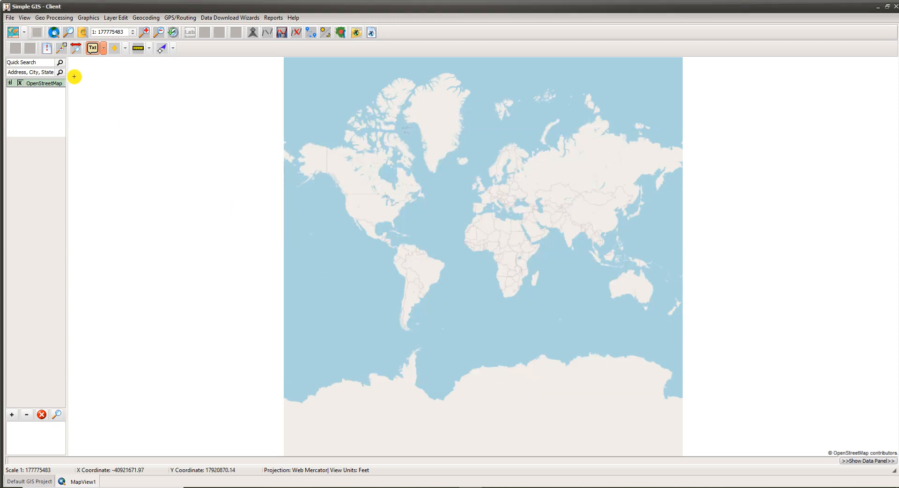
Start adding data as a new layer and review the Internet Mapping Service, Event Layer, Image DB Layers and Simple GIS Server Layers options
click(24, 33)
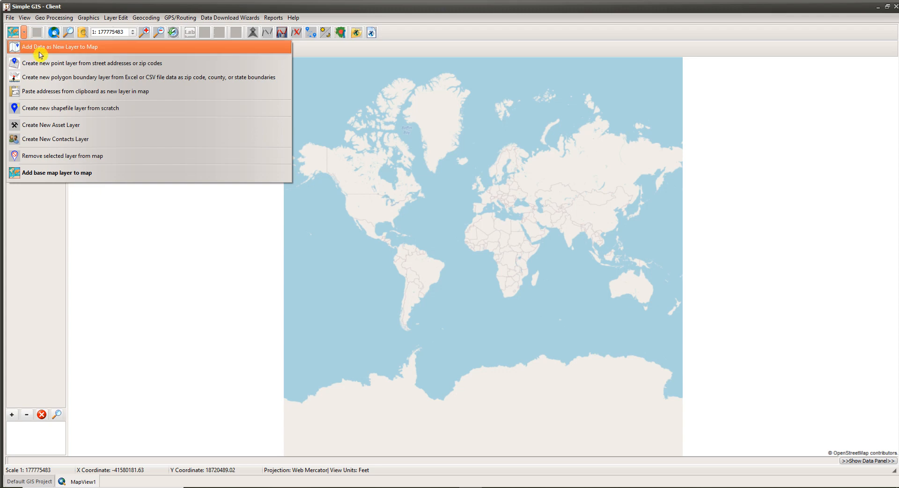
click(65, 51)
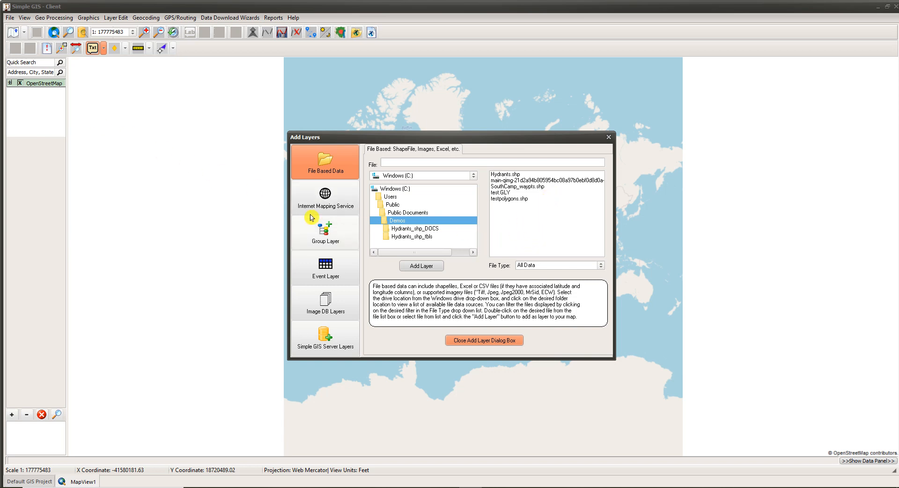
click(323, 209)
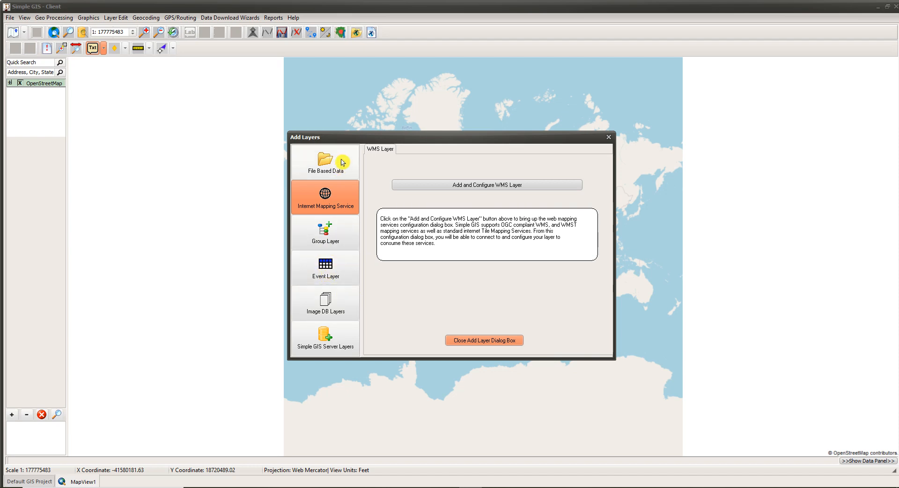
click(343, 282)
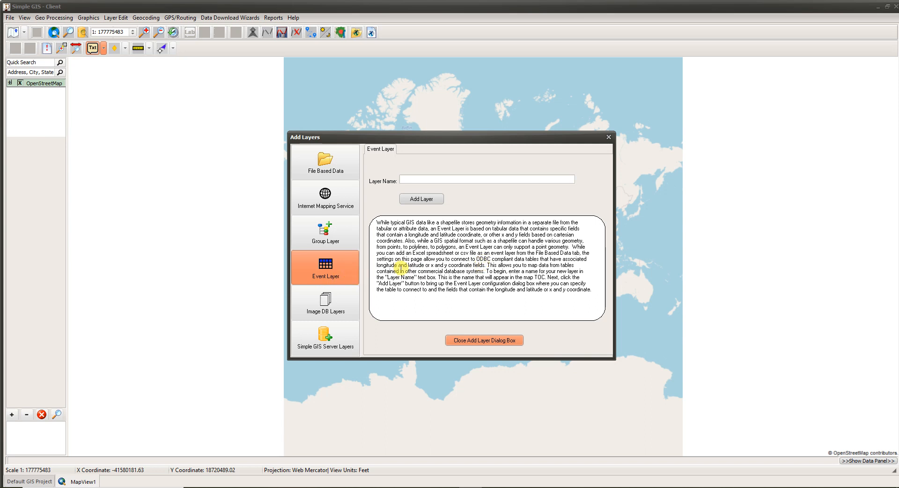
click(326, 313)
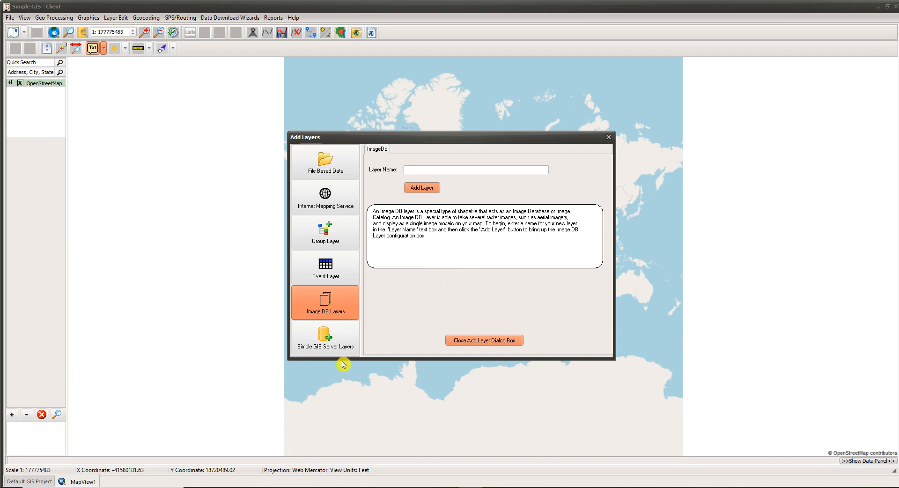
click(333, 349)
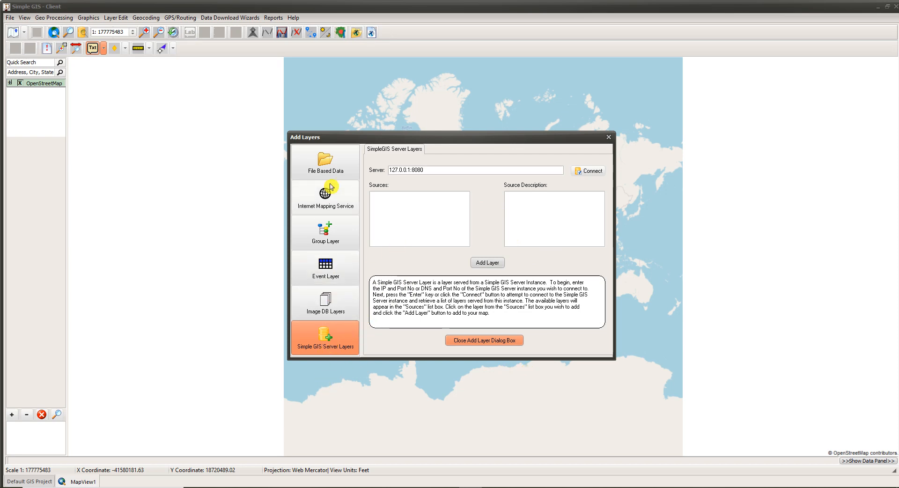
Add Hydrants.shp from the Public Documents Demos folder as a file-based layer, keeping the file type filter at All Data
click(331, 165)
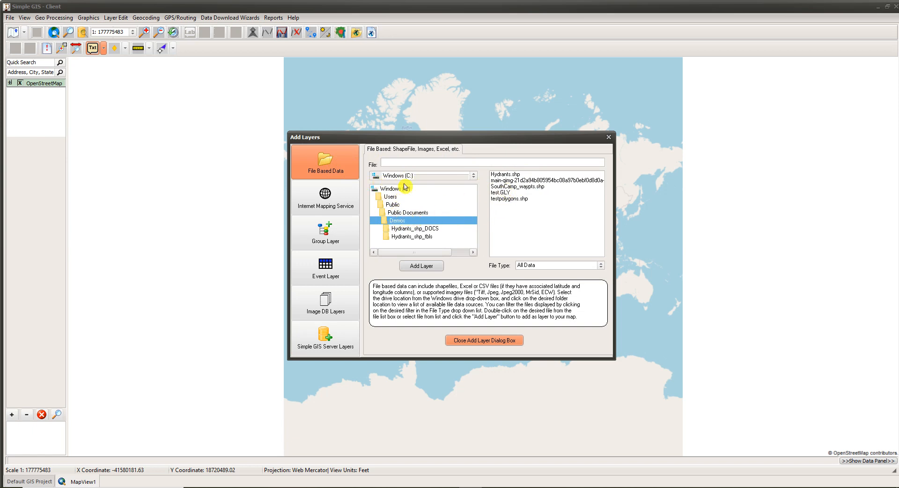
click(515, 175)
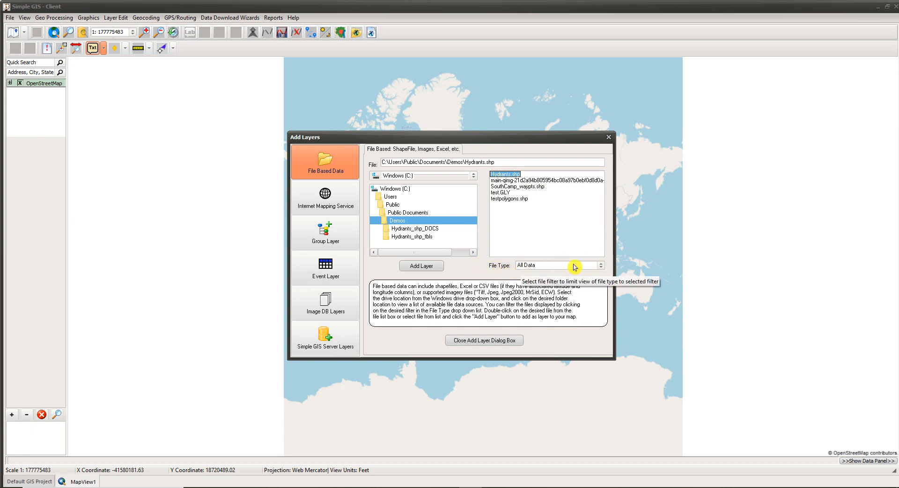
click(603, 266)
click(603, 266)
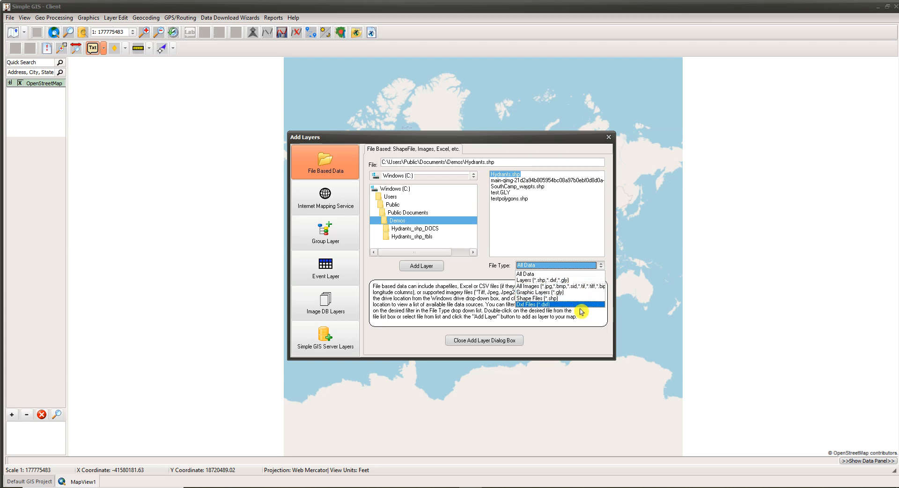
click(530, 277)
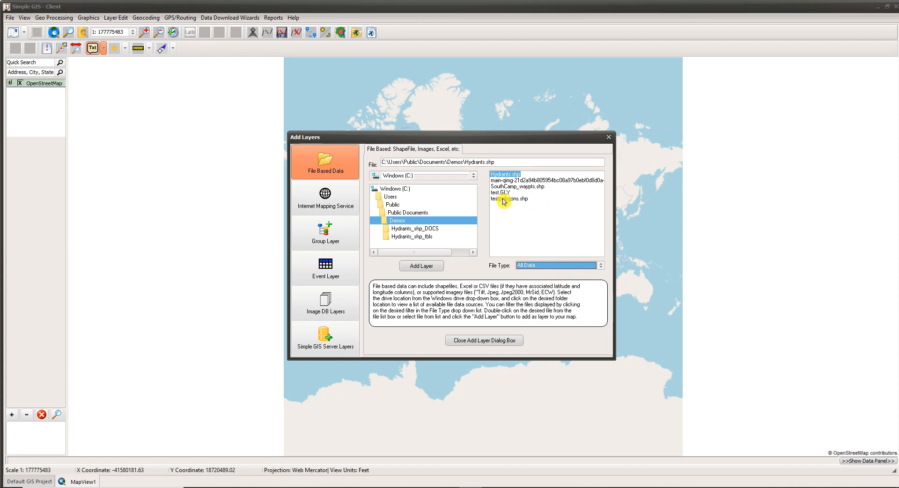
double_click(514, 176)
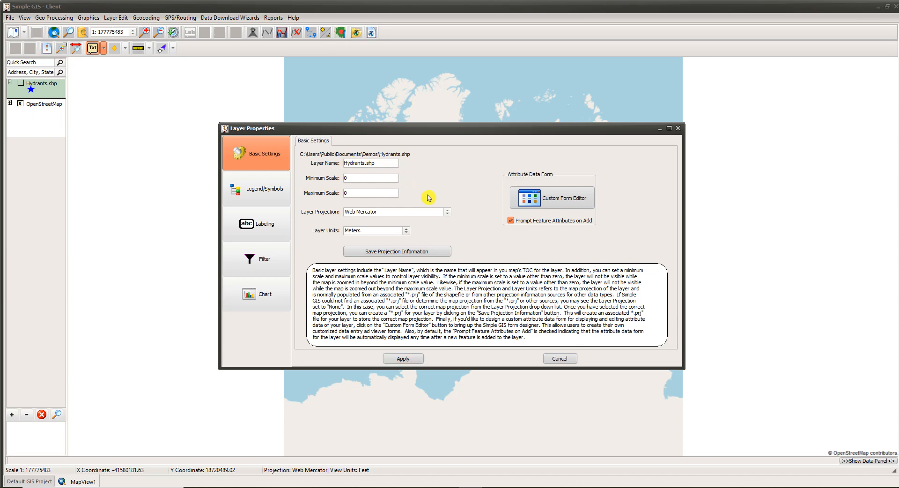
Rename the Hydrants.shp layer to Hydrants in its basic settings
key(BackSpace)
key(BackSpace)
key(BackSpace)
click(353, 178)
Review the layer's legend and labeling settings, and apply the layer properties to finish adding the layer
click(268, 197)
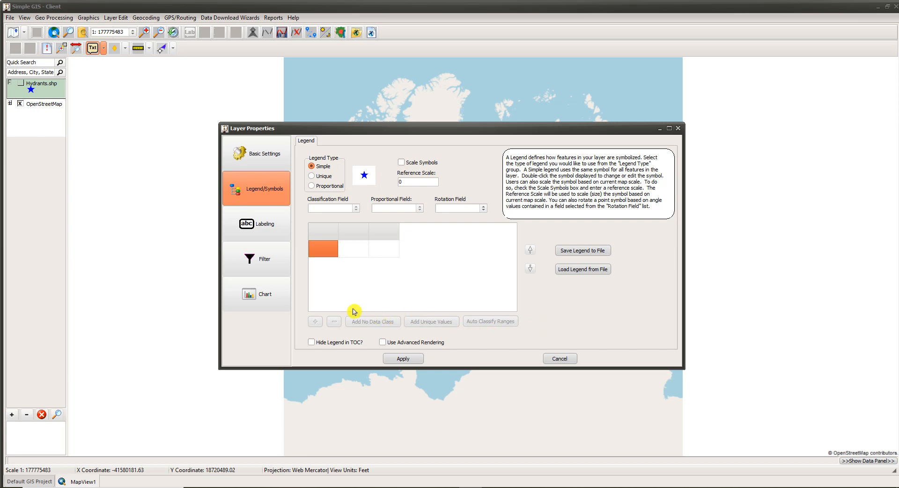
click(262, 224)
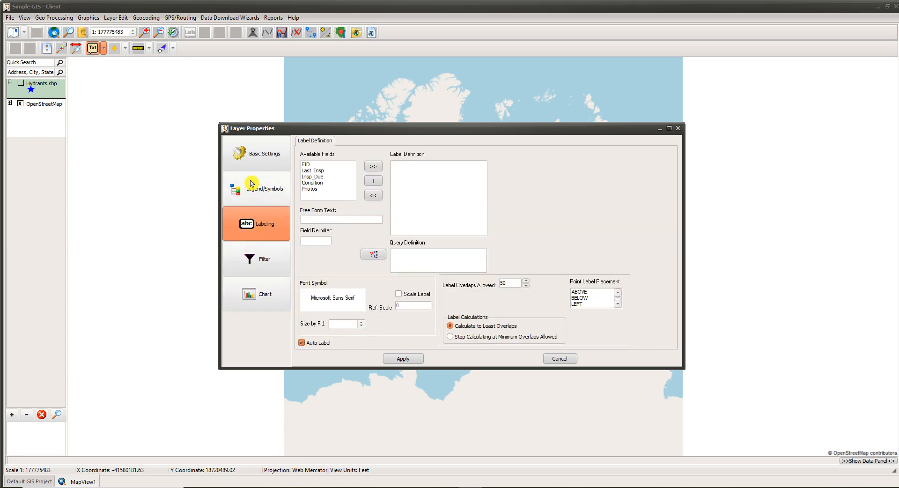
click(249, 152)
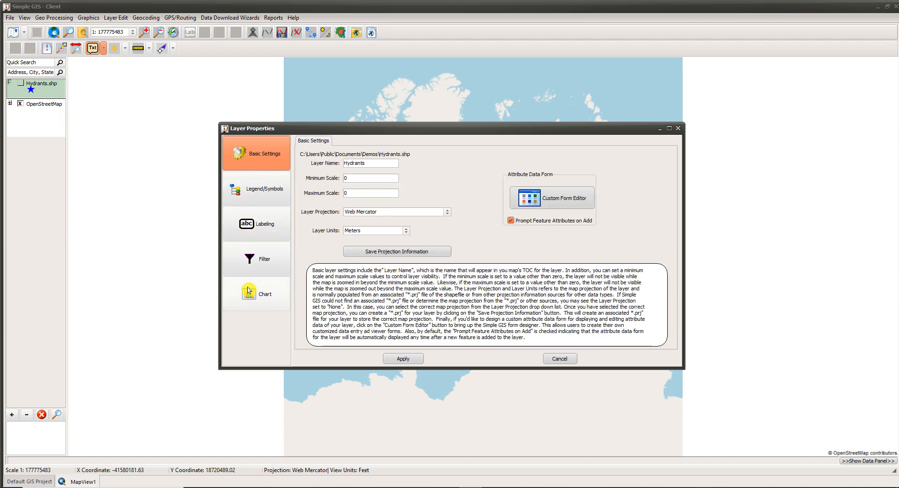
click(408, 363)
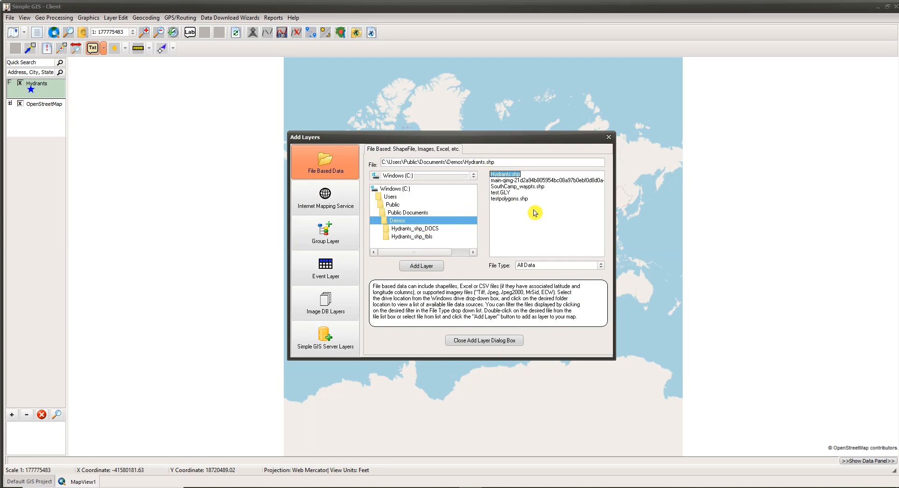
click(489, 342)
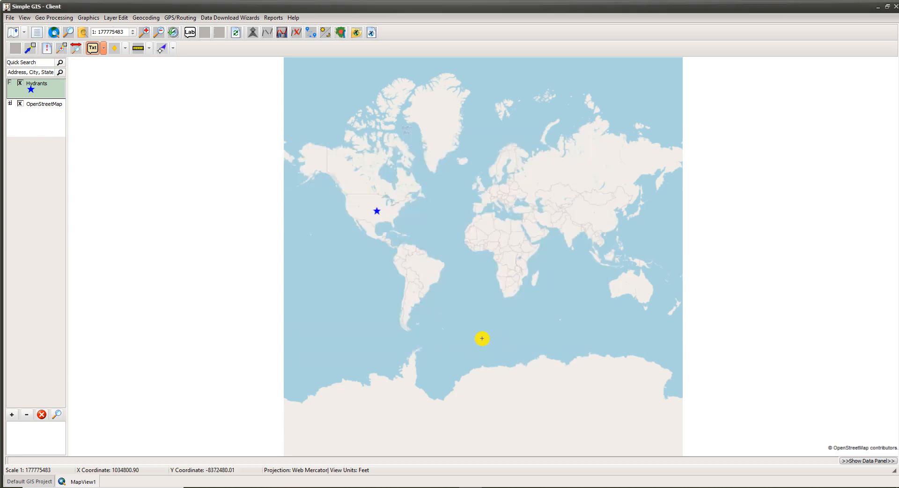
Switch the active layer back and forth between OpenStreetMap and Hydrants, ending with Hydrants active
click(42, 107)
click(41, 95)
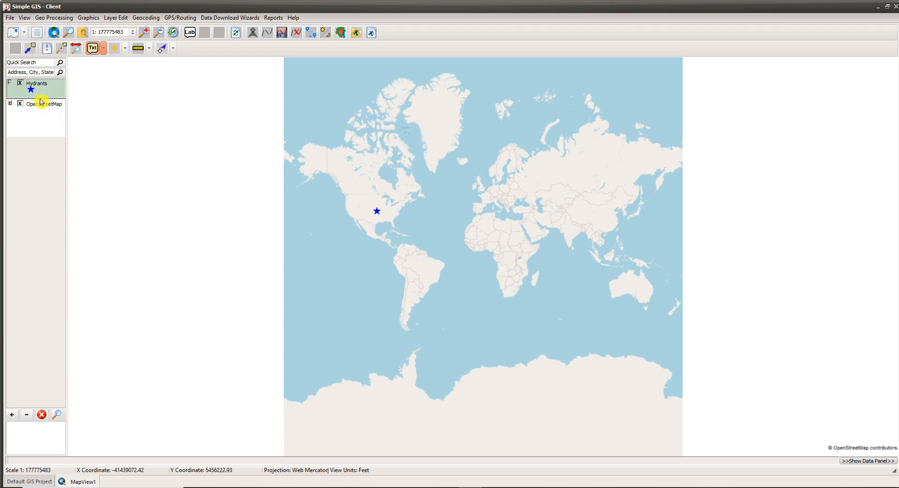
click(42, 107)
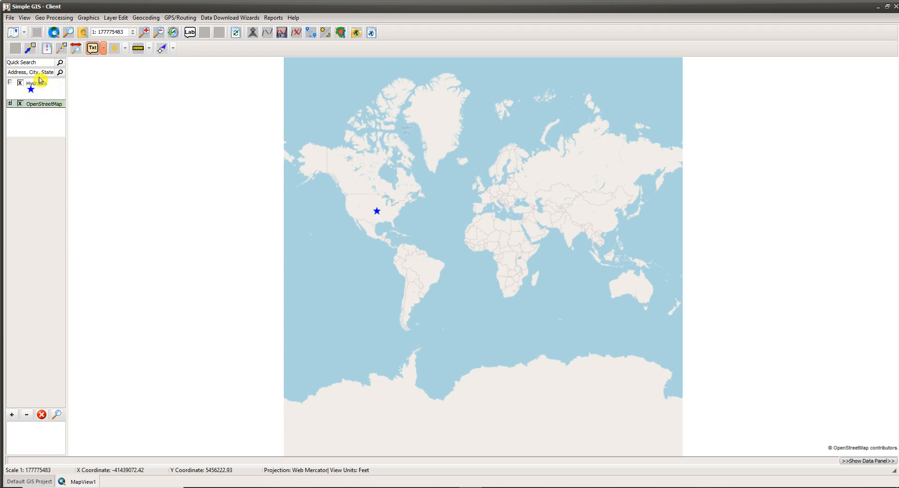
click(40, 87)
click(37, 104)
click(41, 93)
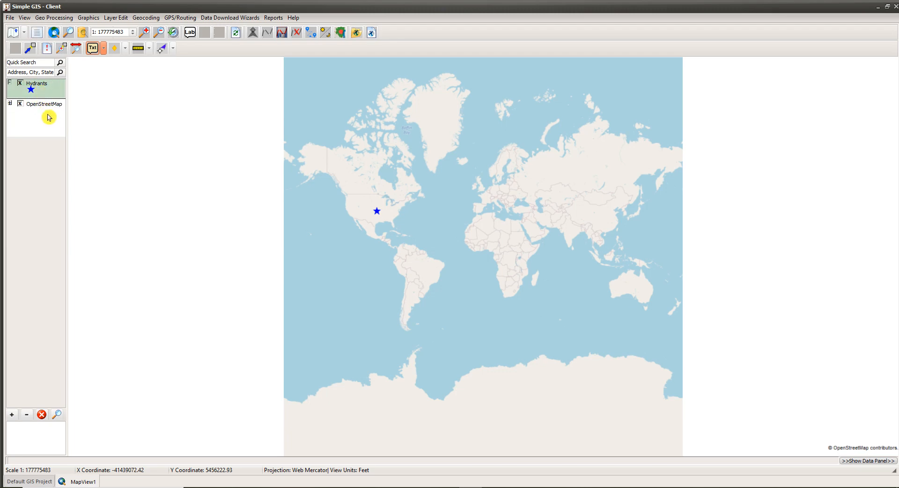
click(44, 104)
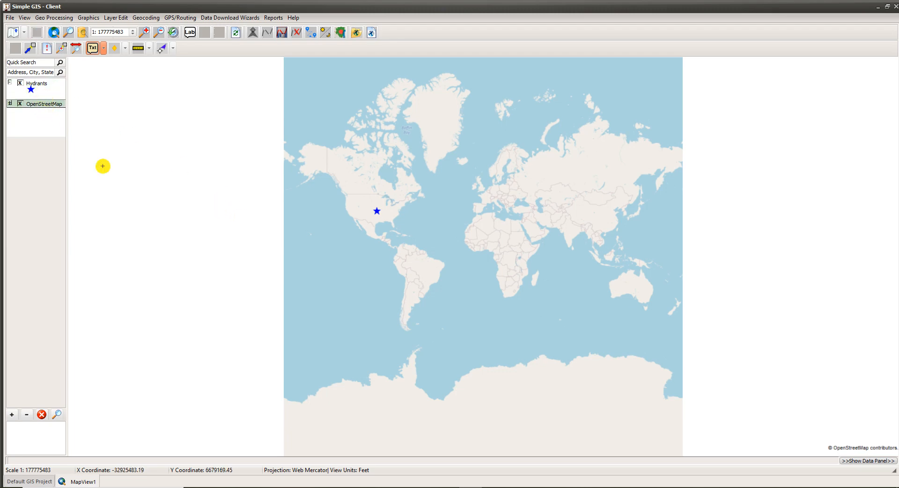
click(50, 87)
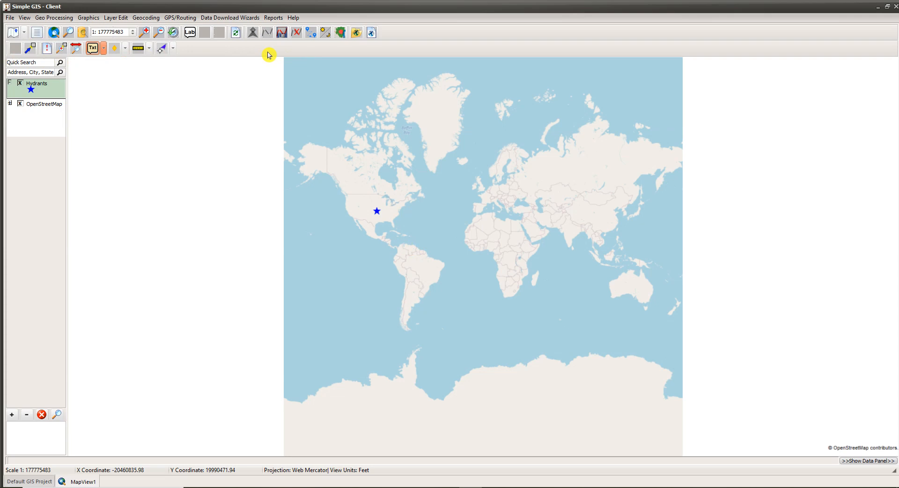
Zoom to a rectangle around the hydrant star and try viewing its feature data with OpenStreetMap as the active layer
click(61, 52)
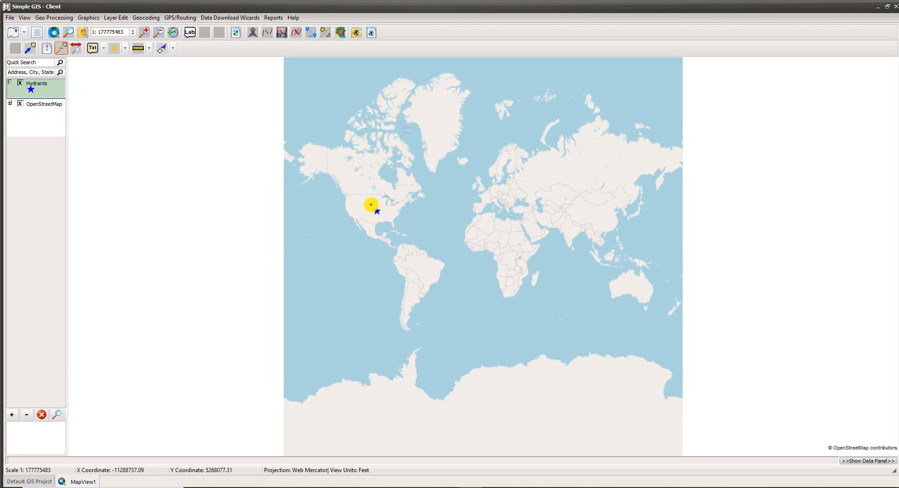
drag(369, 205, 387, 218)
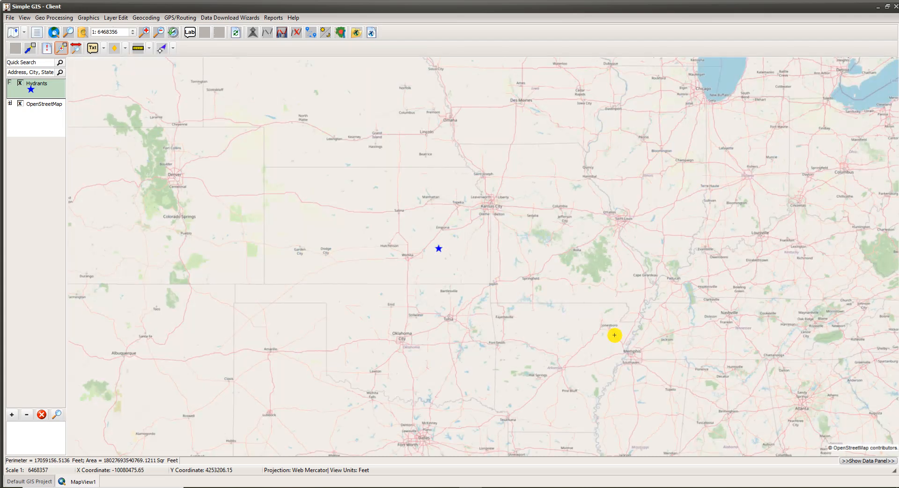
click(47, 49)
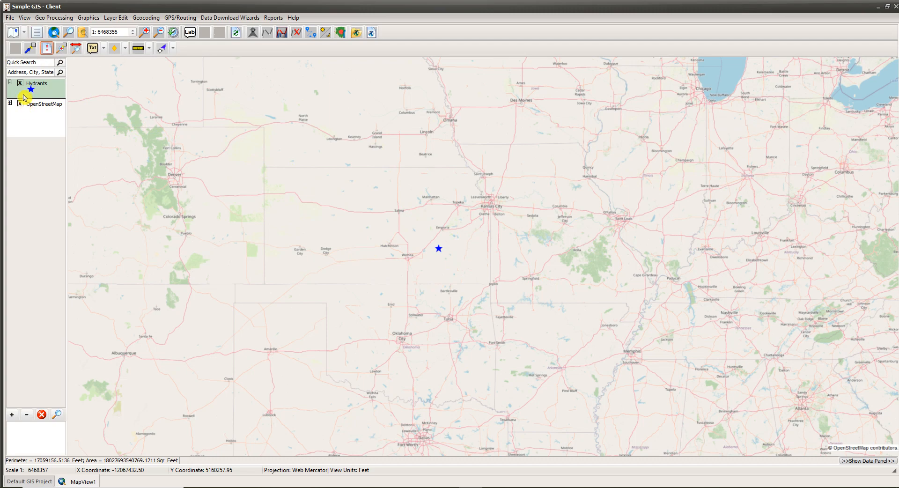
click(52, 104)
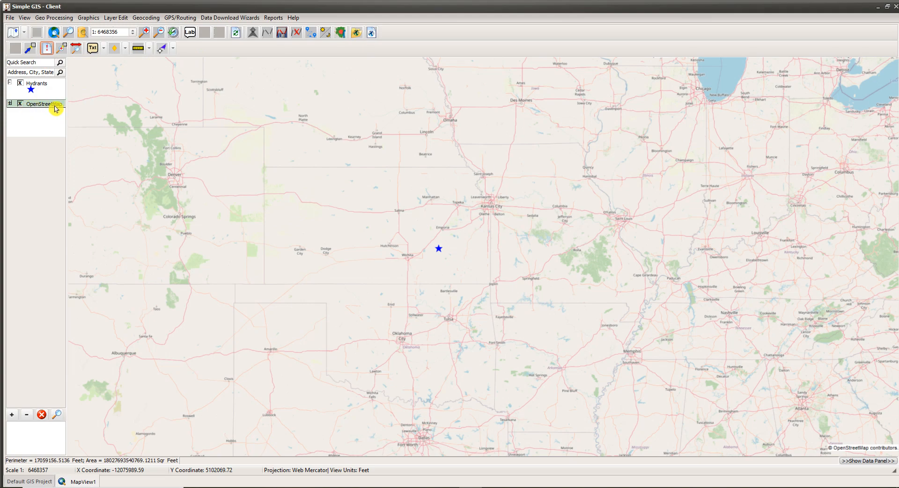
click(50, 53)
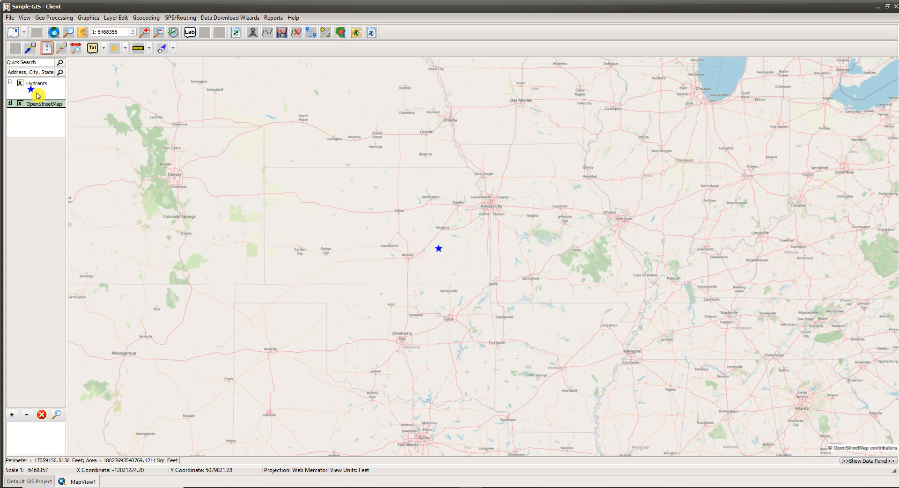
click(437, 248)
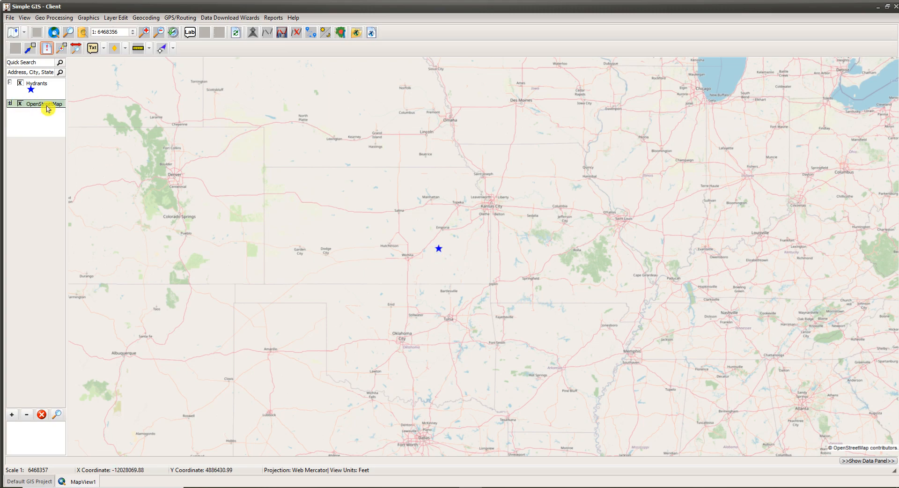
View the hydrant's feature data with Hydrants as the active layer, and flash the feature on the uncovered map
click(35, 87)
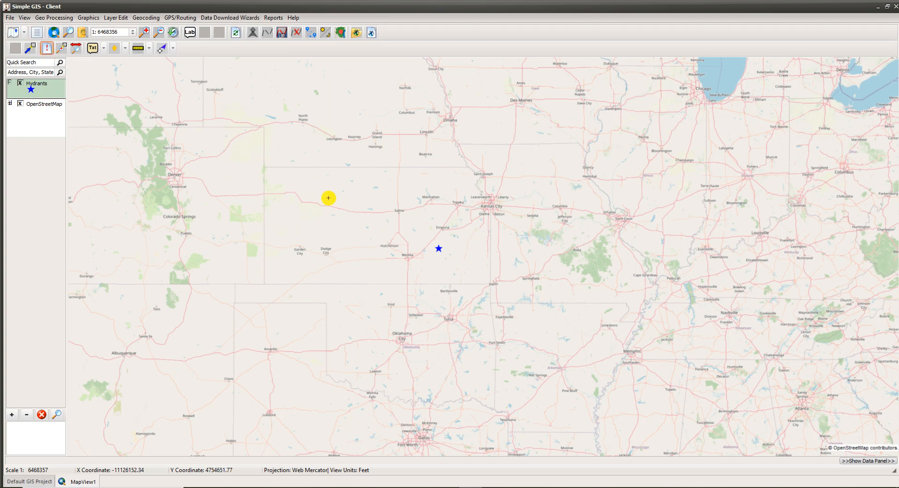
click(438, 249)
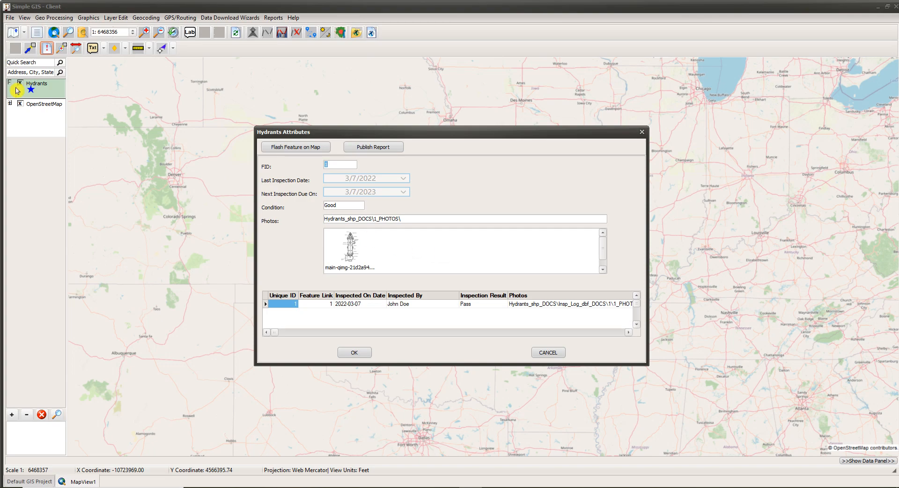
drag(347, 134, 563, 51)
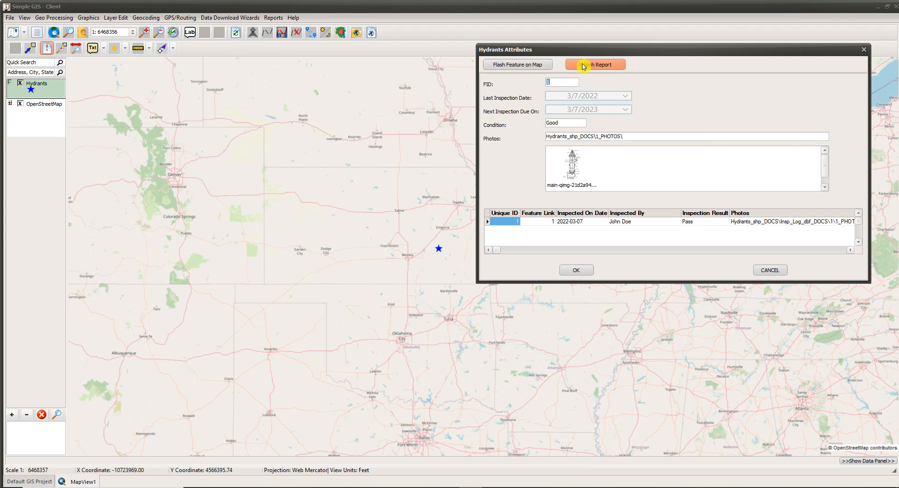
click(526, 70)
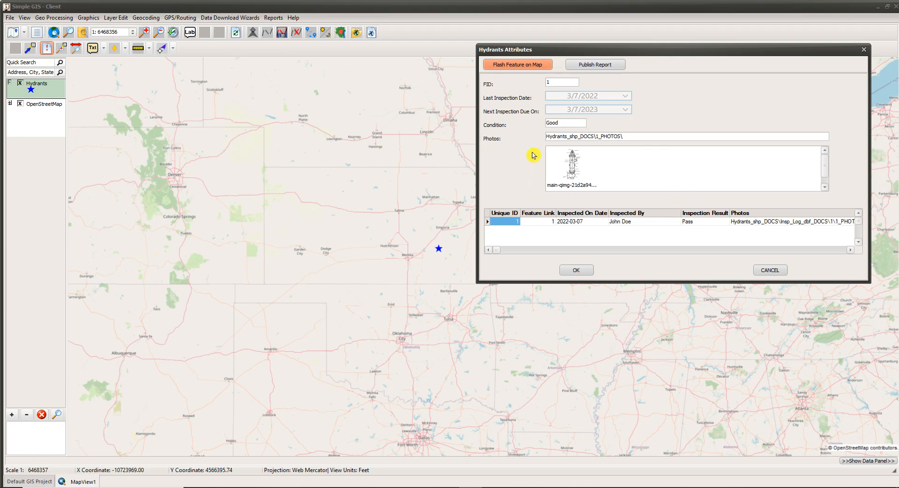
Publish the hydrant's attribute report as an Excel file named Myreport in the Demos folder
click(591, 66)
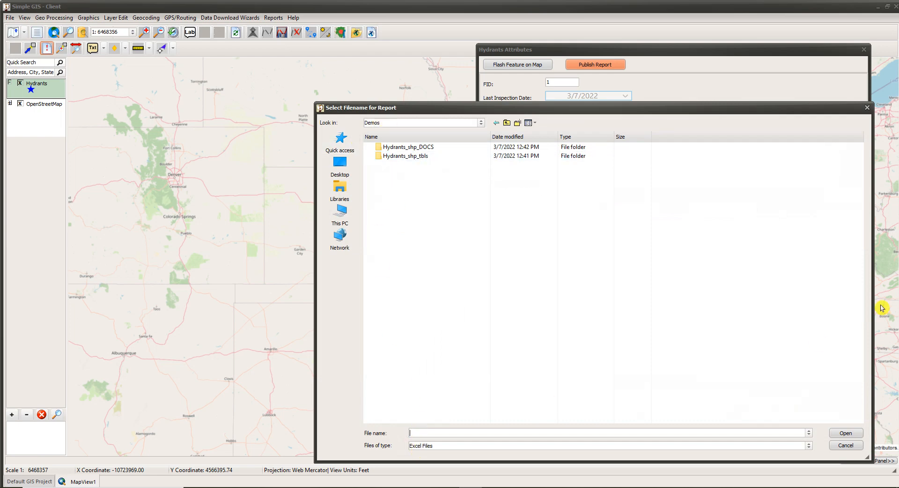
text(Myreport)
click(845, 434)
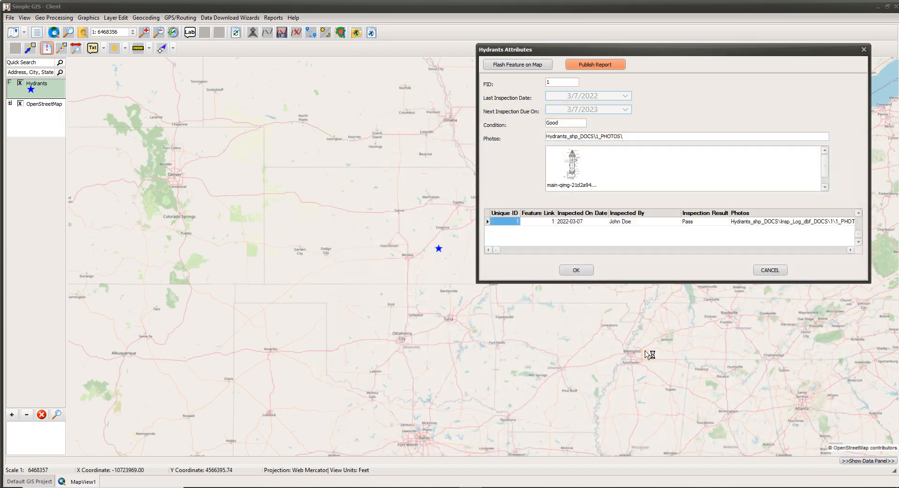
View the hydrant's photo and linked inspection record, and close the Myreport workbook and the attribute form
click(557, 157)
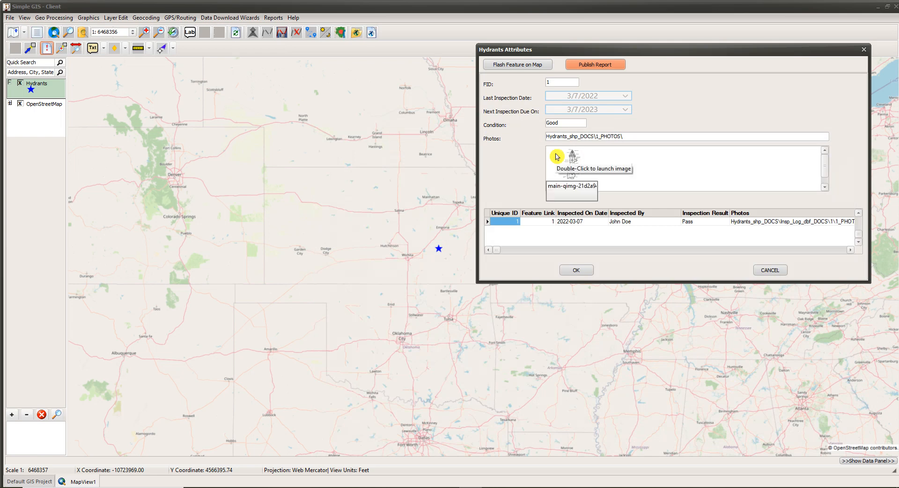
double_click(557, 157)
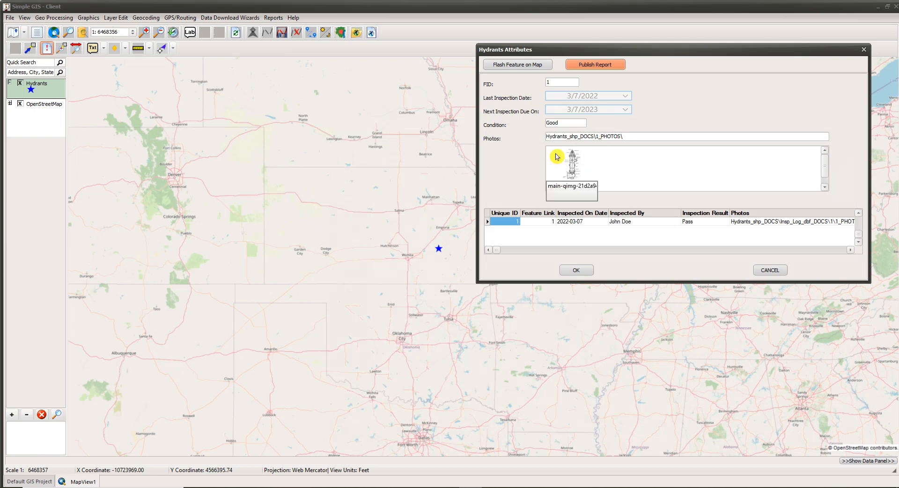
double_click(543, 230)
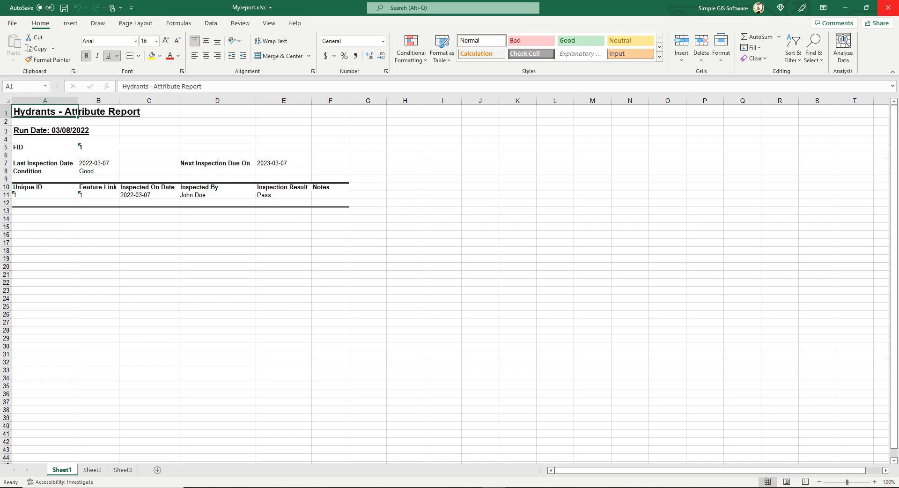
click(888, 8)
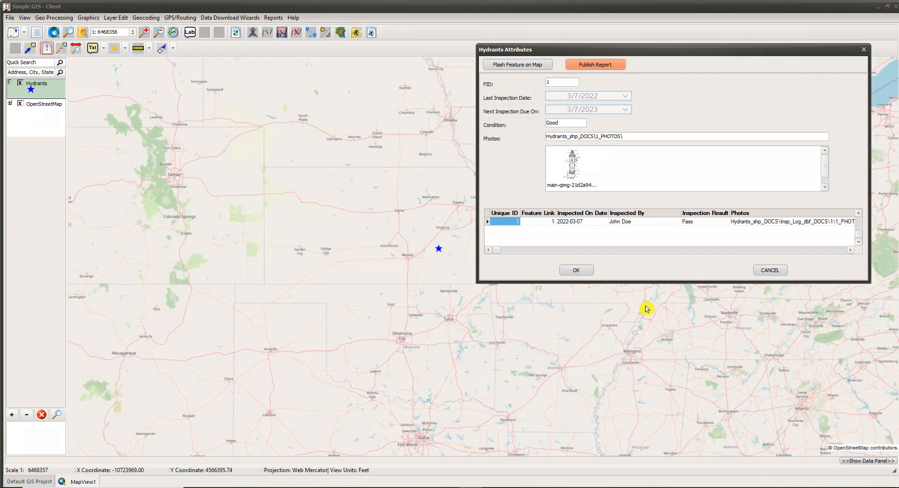
click(762, 270)
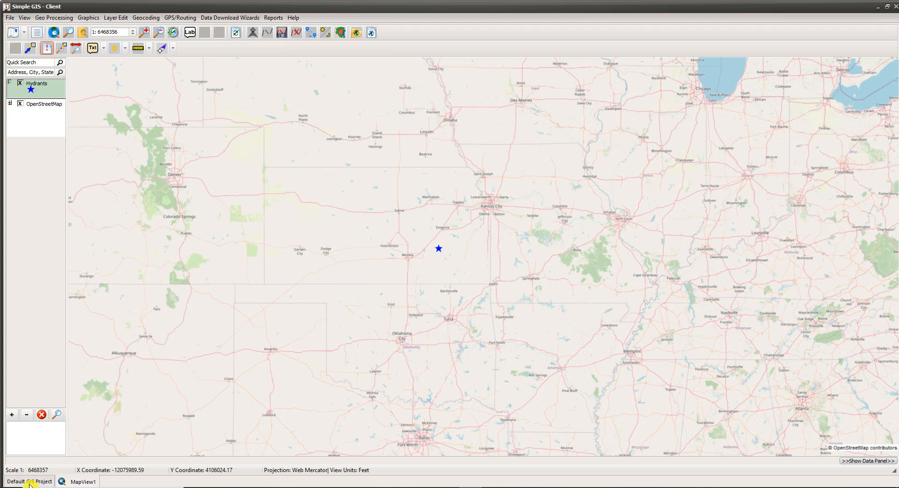
Review the Tables and Maps lists of the Default GIS Project and return to MapView1
click(30, 483)
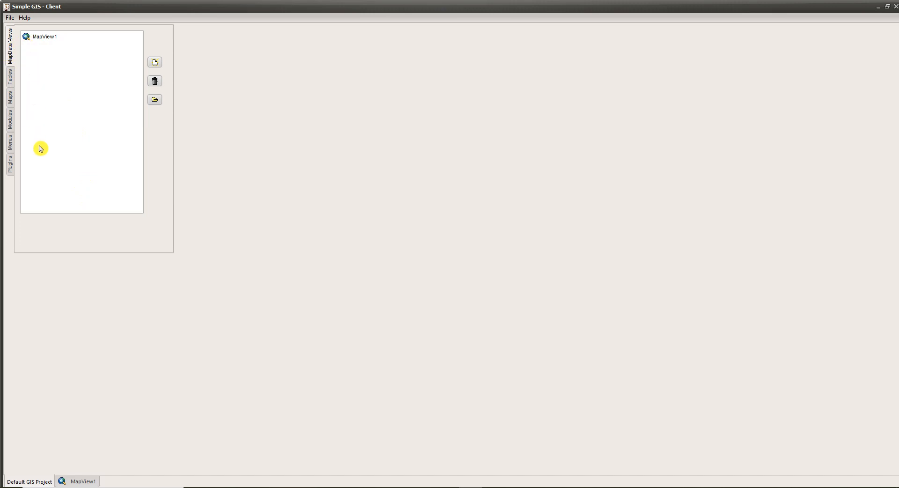
click(10, 82)
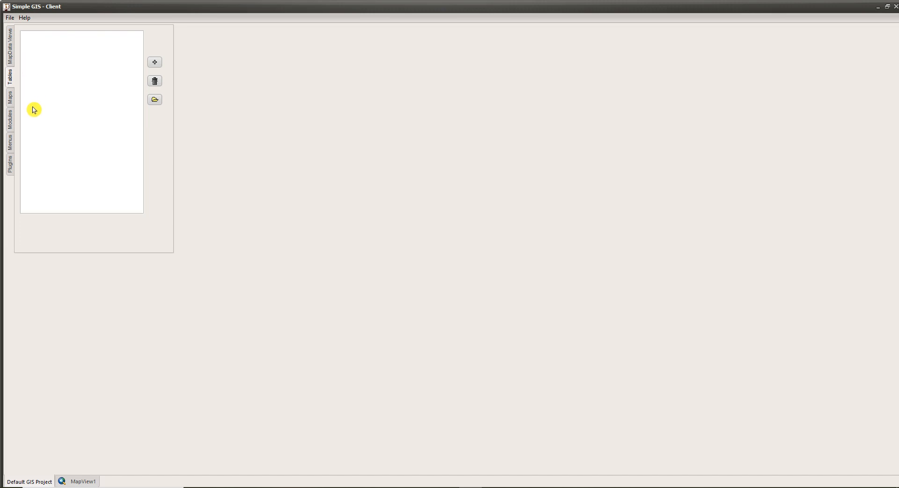
click(10, 99)
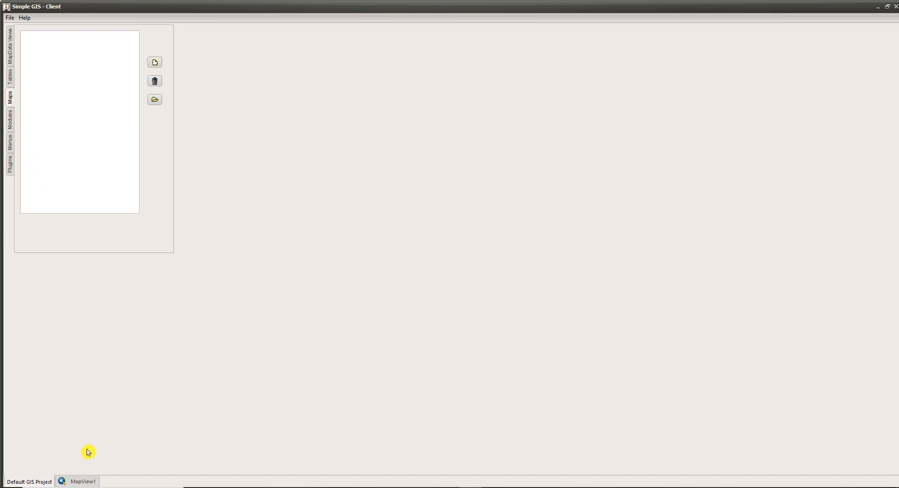
click(93, 482)
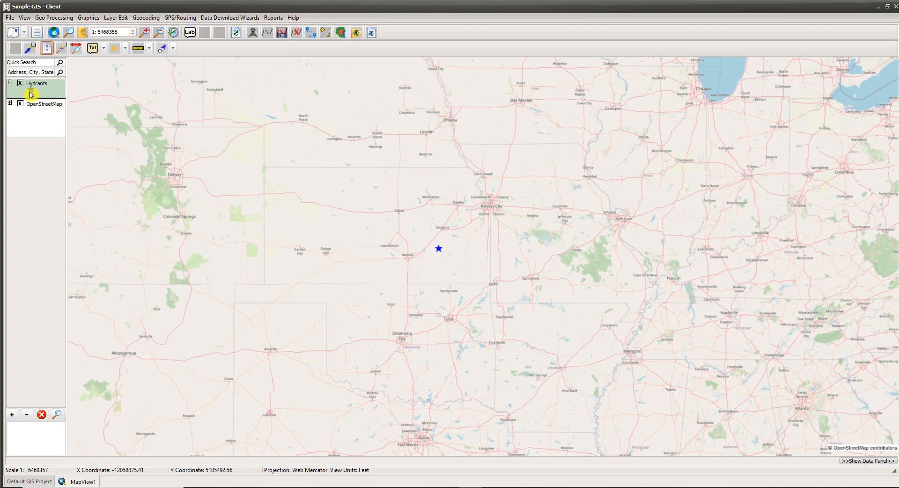
Open the Hydrants layer's attribute table, find it among the project's tables and return to the table view
click(36, 33)
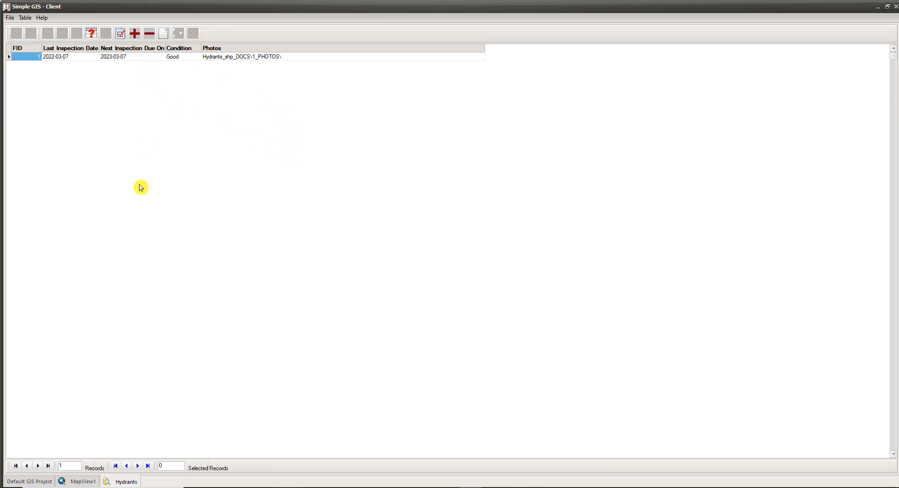
click(31, 484)
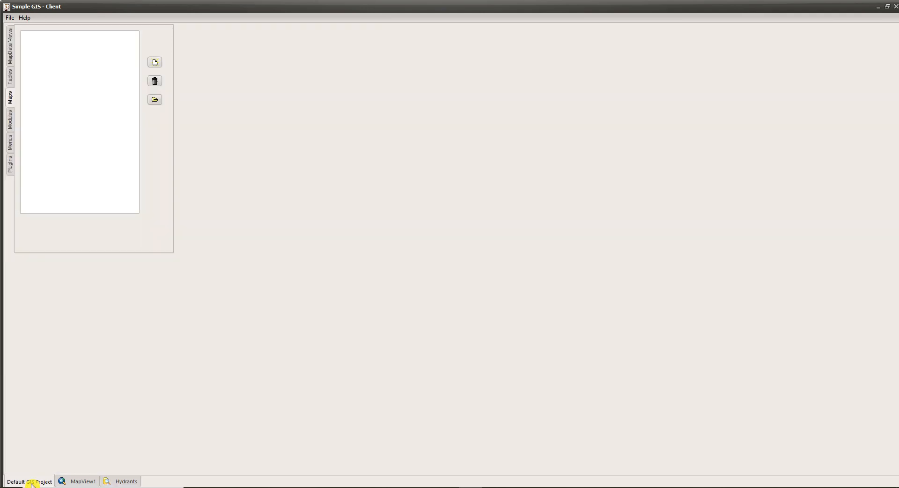
click(10, 80)
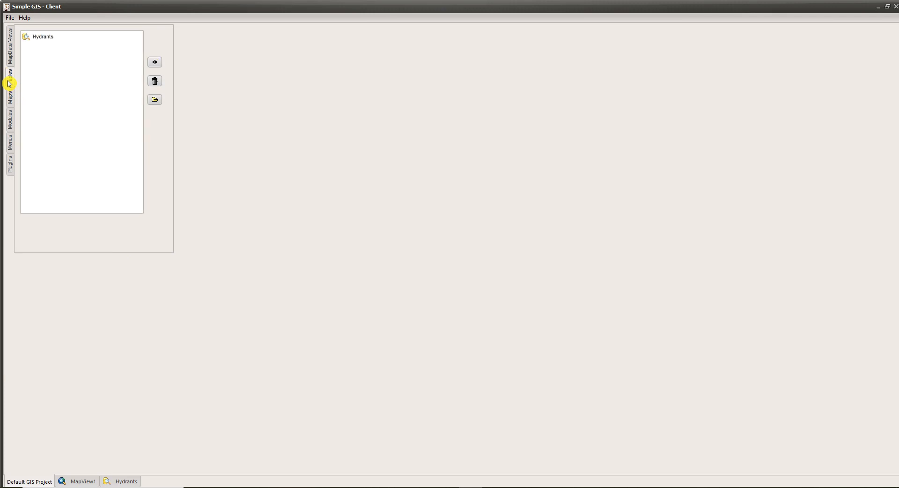
click(43, 37)
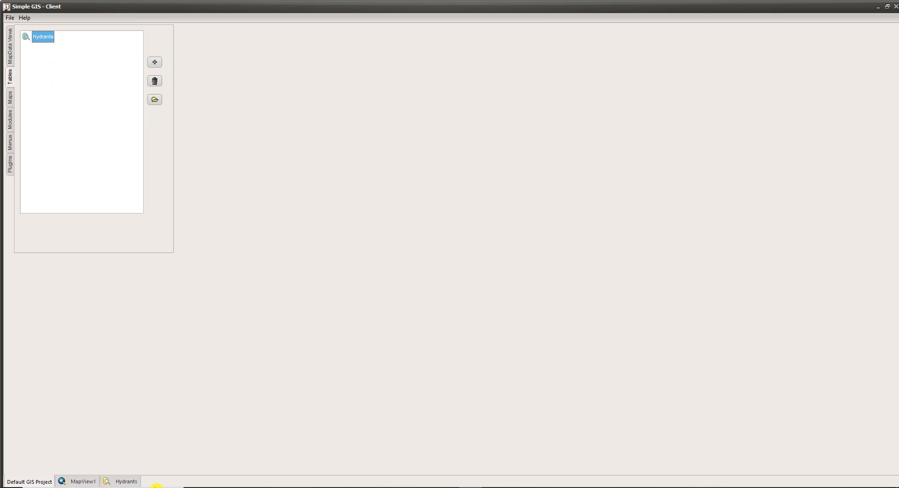
click(124, 482)
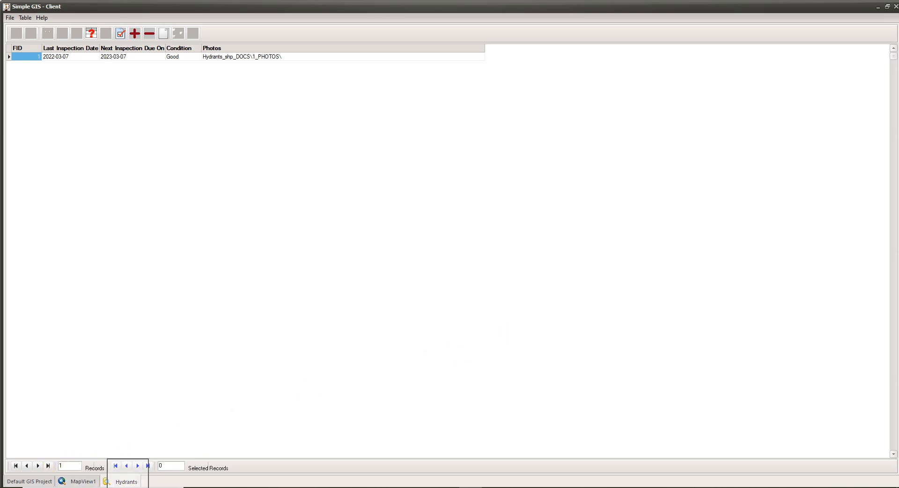
Close the Hydrants attribute table and return to MapView1
right_click(128, 481)
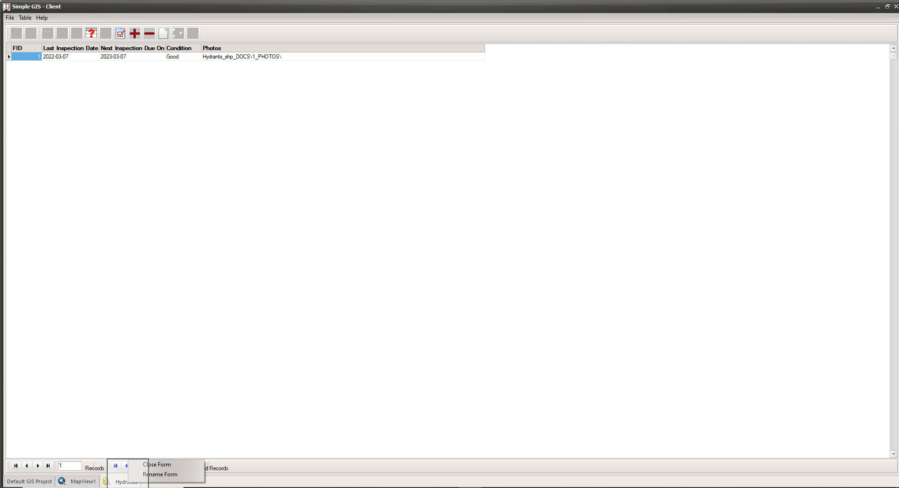
click(159, 465)
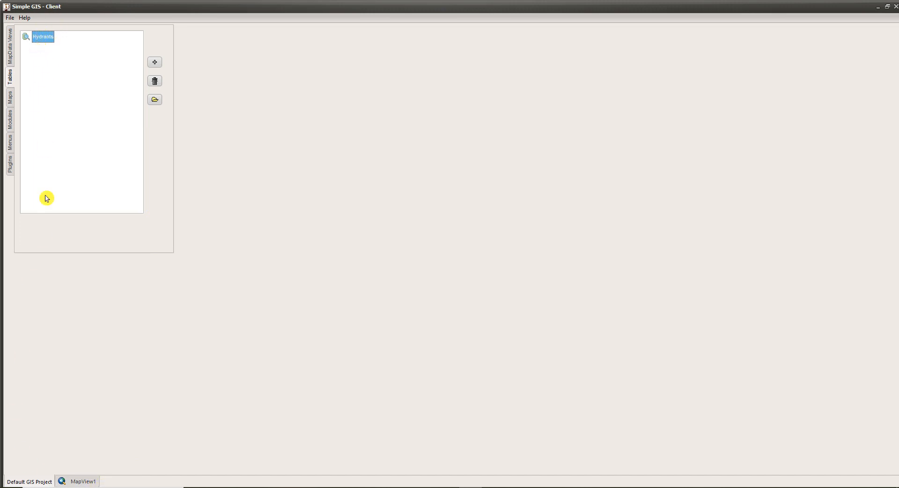
click(83, 481)
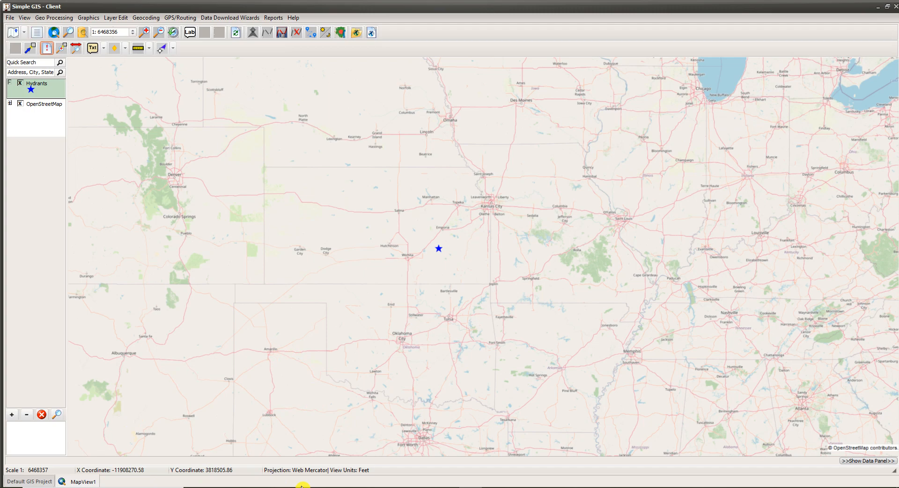
Review the MapData Views and Tables lists of the Default GIS Project and return to MapView1
click(49, 482)
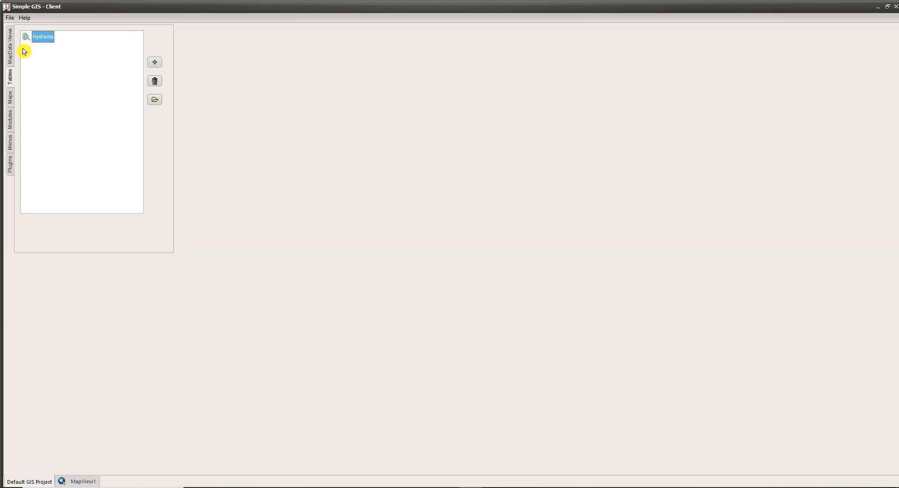
click(10, 56)
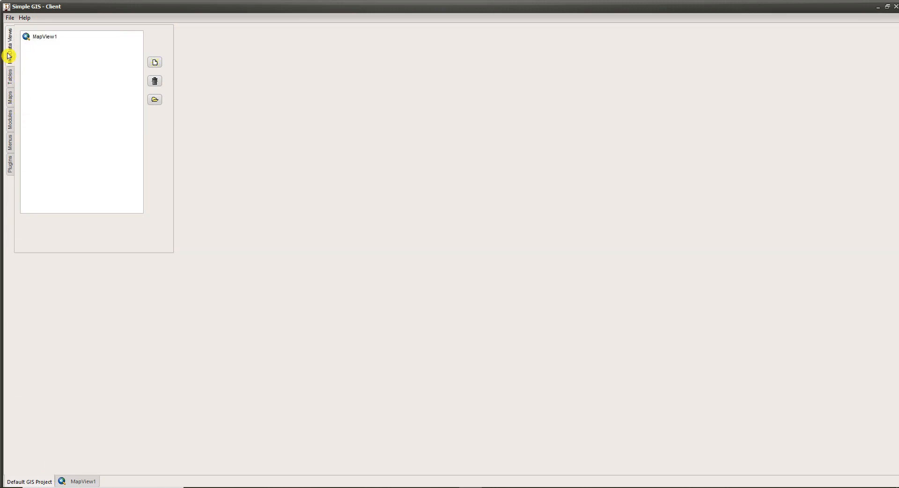
click(12, 83)
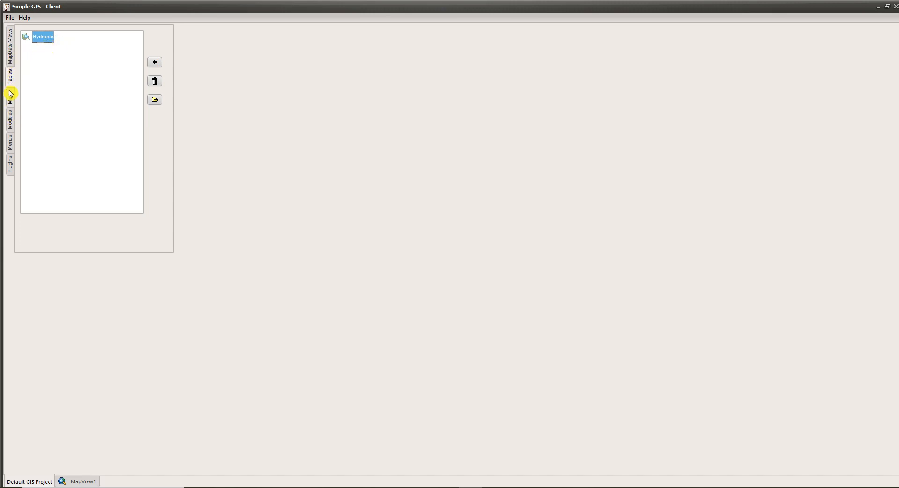
click(88, 483)
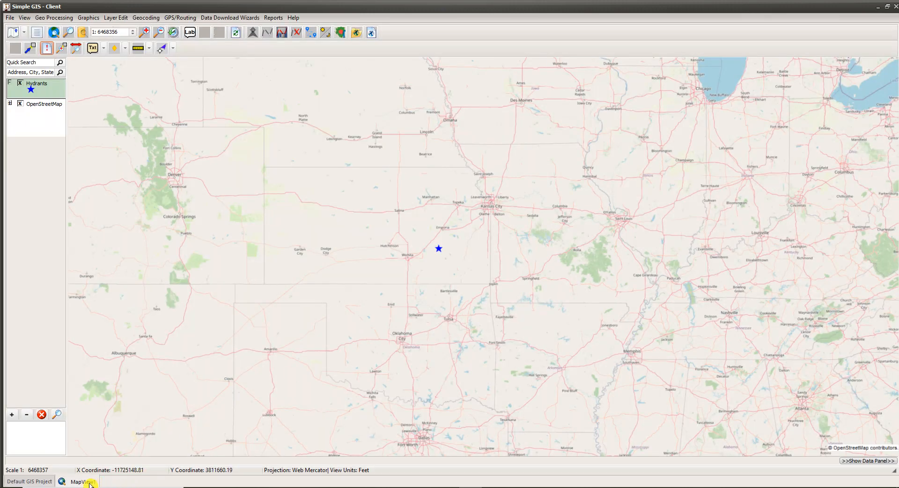
Undock MapView1 as a floating window, move it around the screen and dock it back into the main window
drag(89, 483, 160, 441)
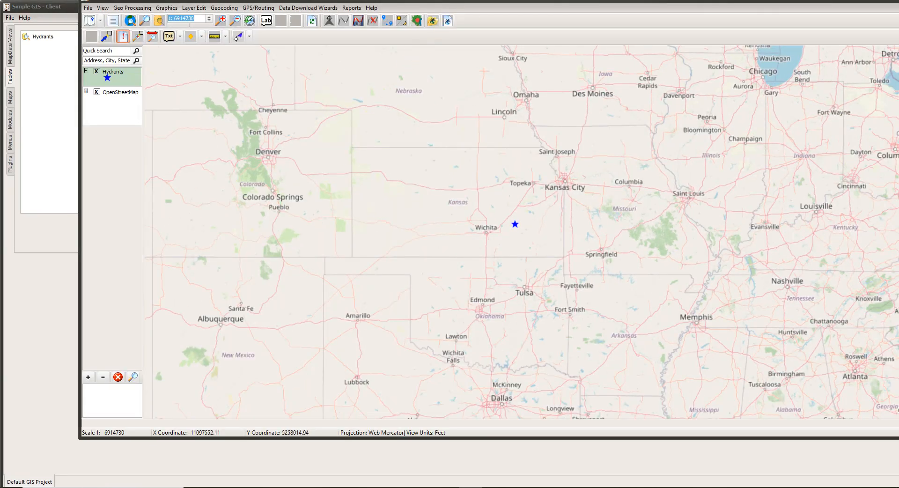
drag(496, 2, 498, 50)
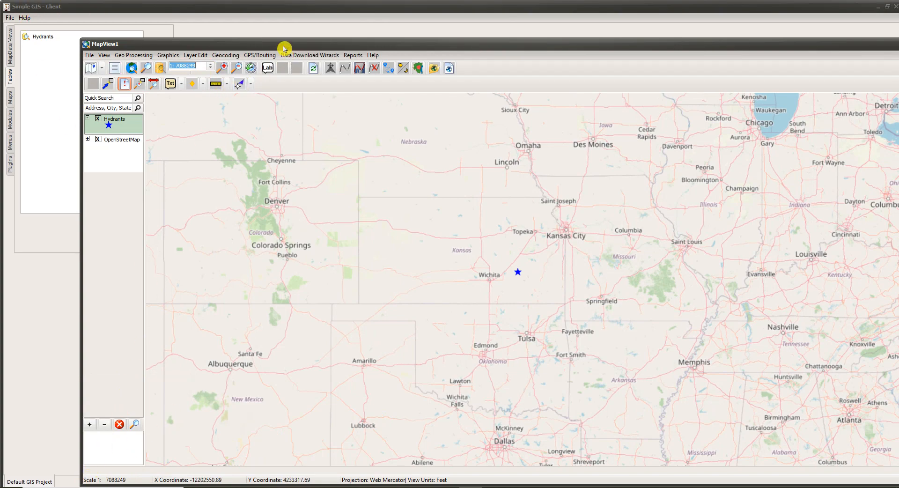
drag(318, 44, 337, 32)
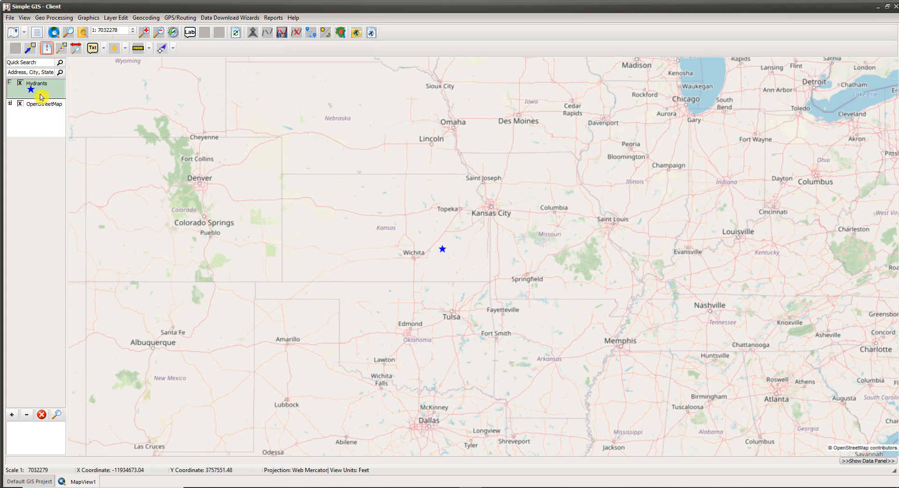
Open the Hydrants attribute table again and switch between it and MapView1, ending on the map
click(37, 33)
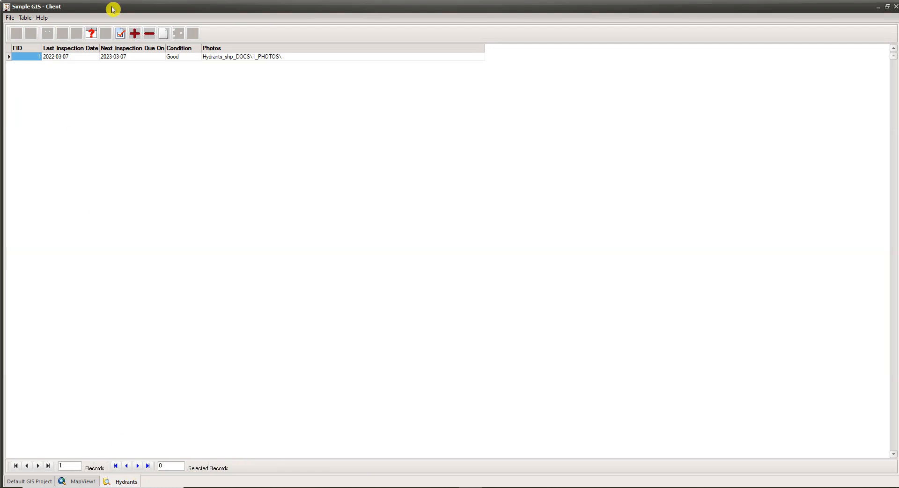
click(77, 482)
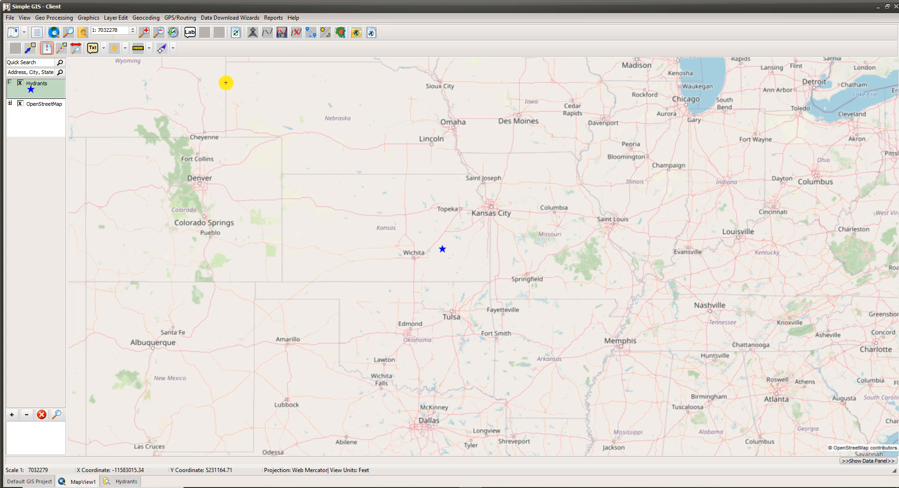
click(124, 482)
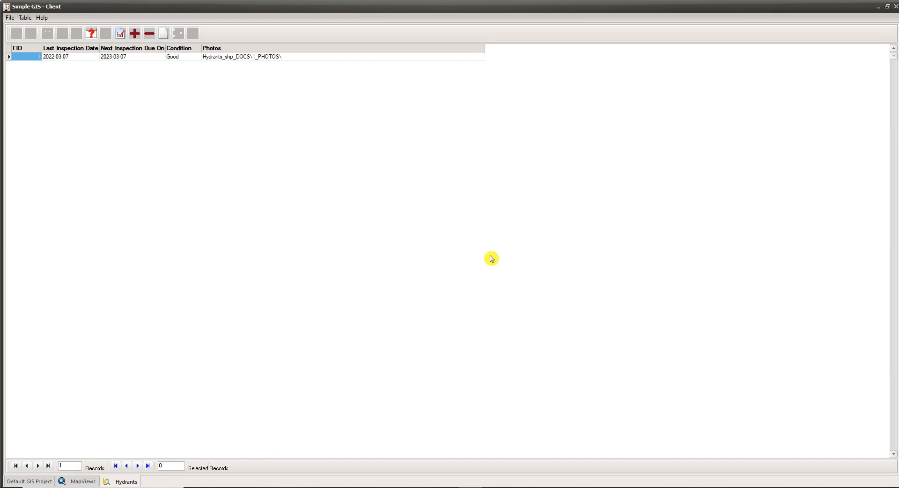
click(95, 481)
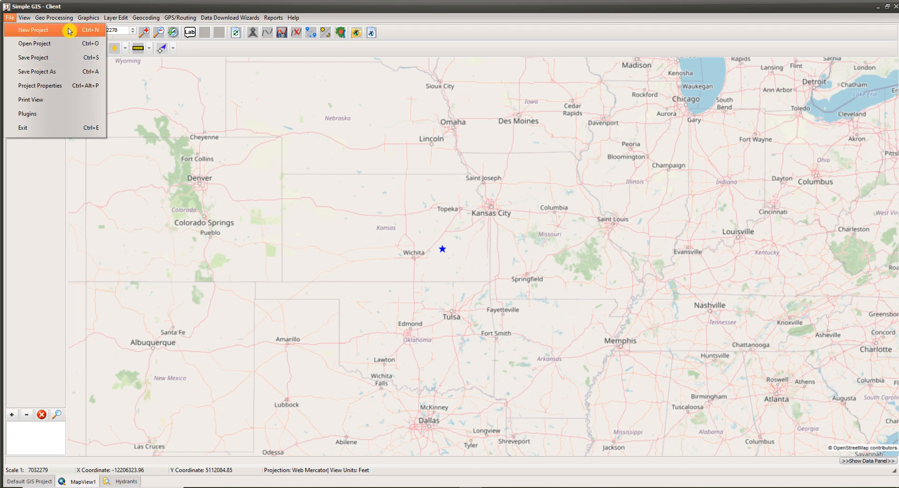
Leave the current project without saving its changes and open the recent project Demo1.sgp from the Demos folder
click(42, 32)
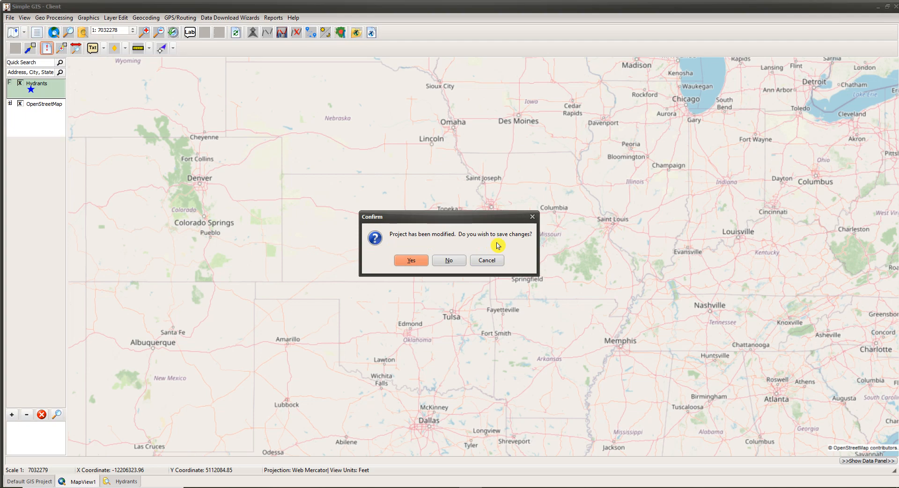
click(441, 266)
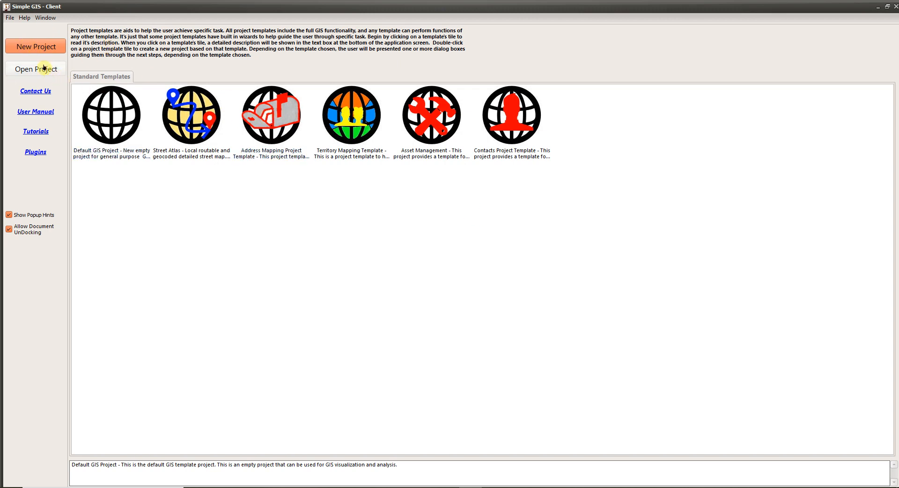
click(39, 74)
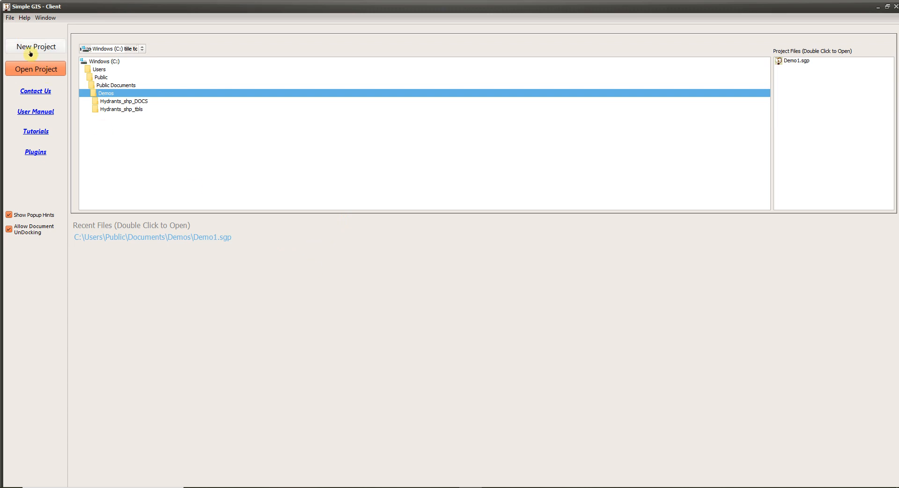
click(15, 19)
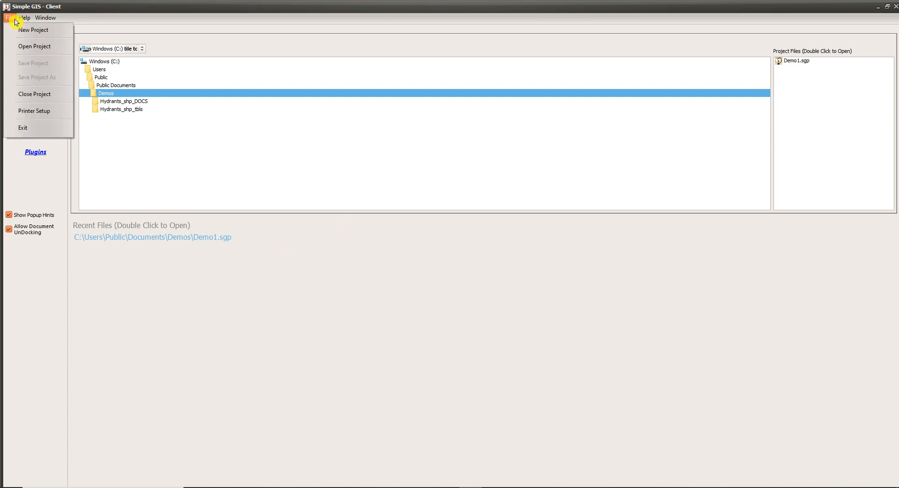
click(40, 47)
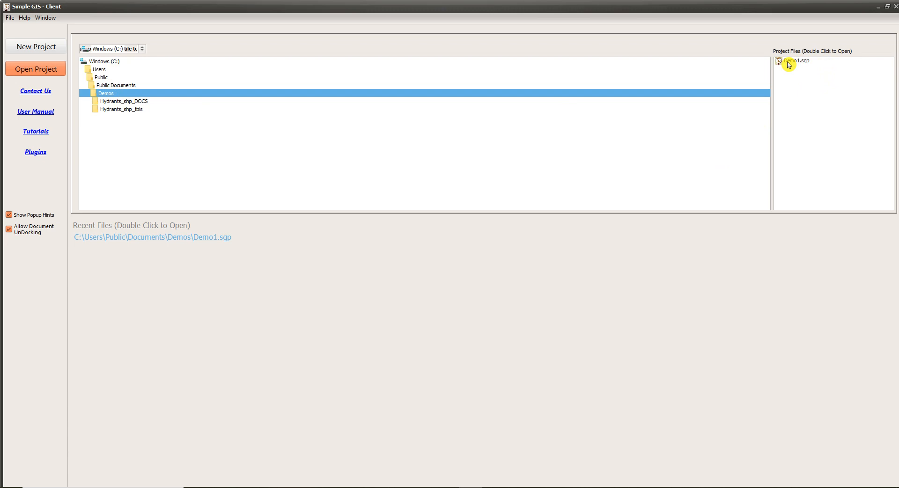
click(197, 95)
double_click(209, 239)
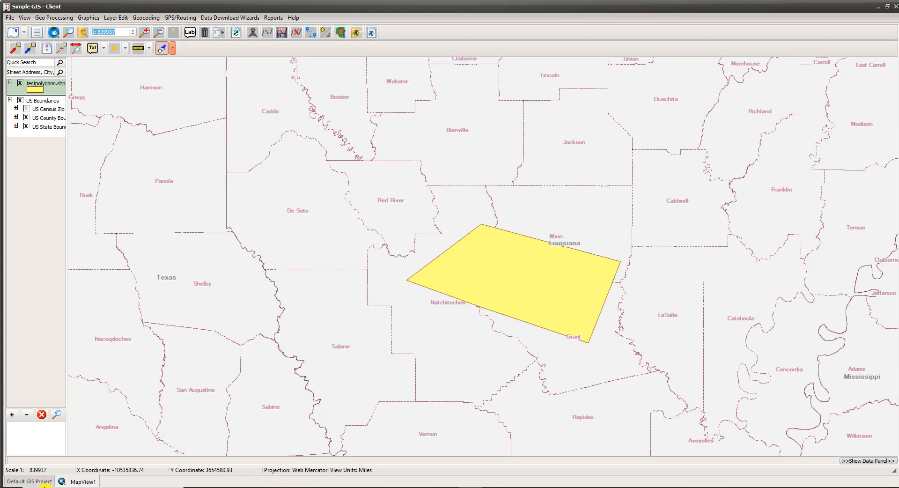
Go back to the project opening page and disable the Allow Document UnDocking option
click(11, 18)
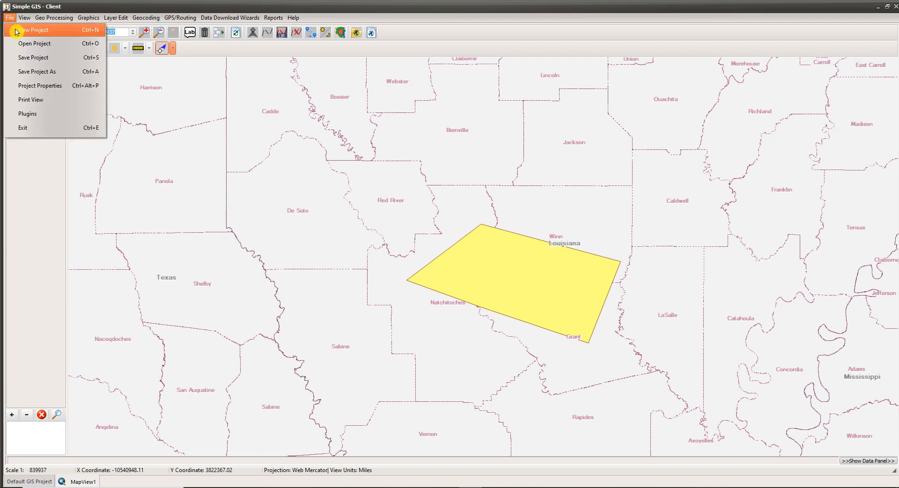
click(26, 45)
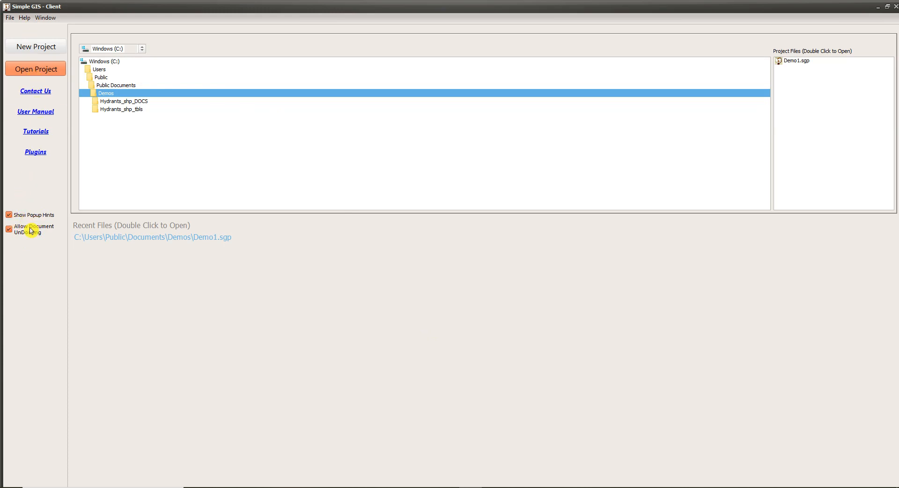
mouse_move(23, 237)
click(9, 229)
mouse_move(37, 235)
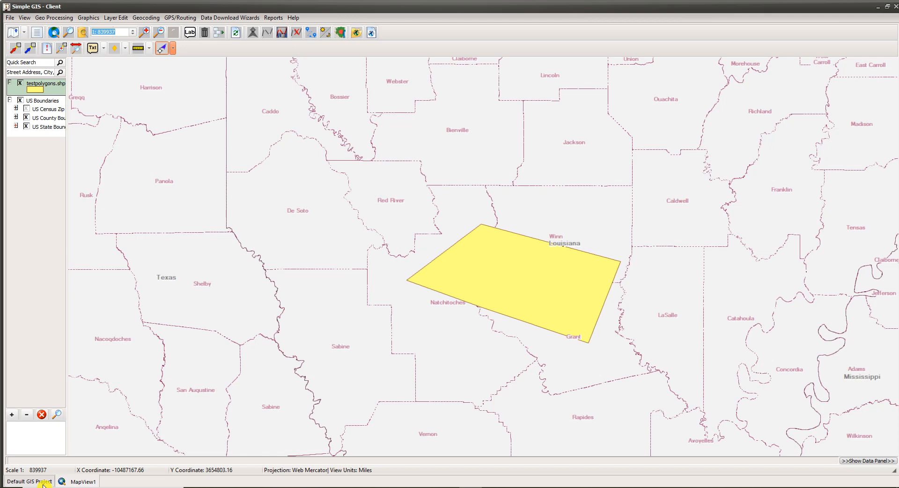
Return from the map to the project opening page and toggle the Show Popup Hints option off and on again
click(9, 21)
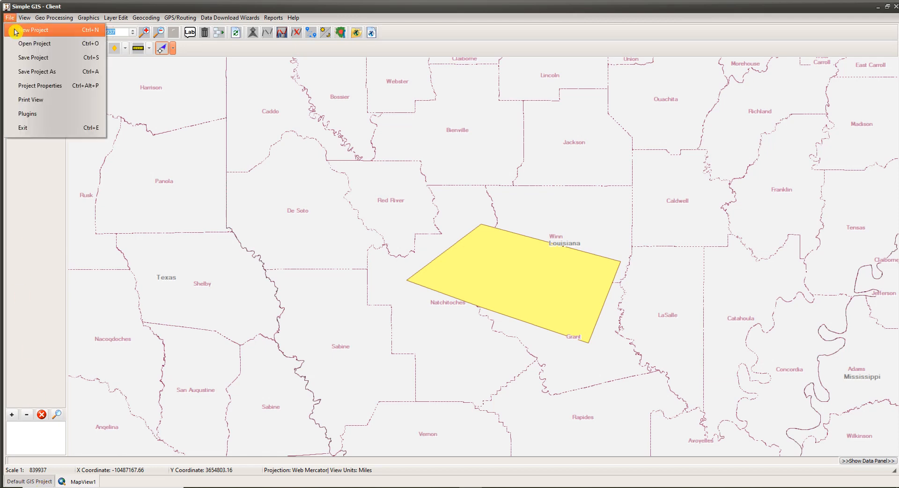
click(20, 45)
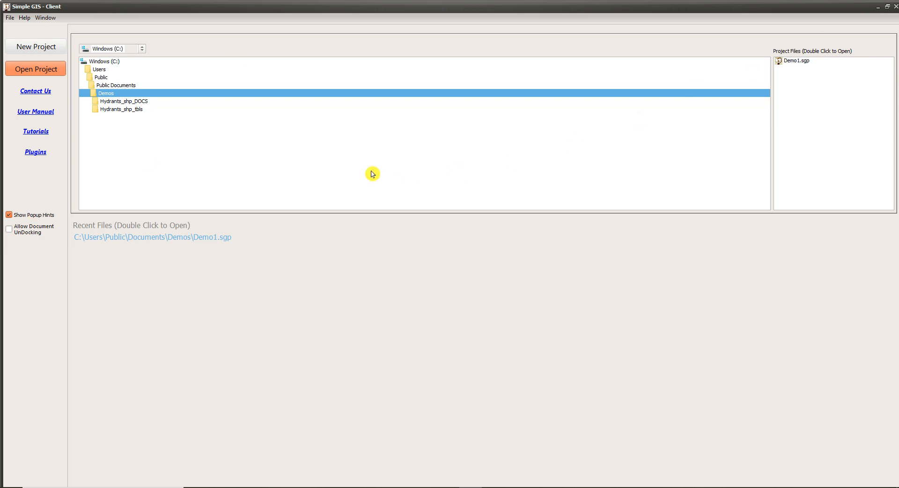
click(9, 216)
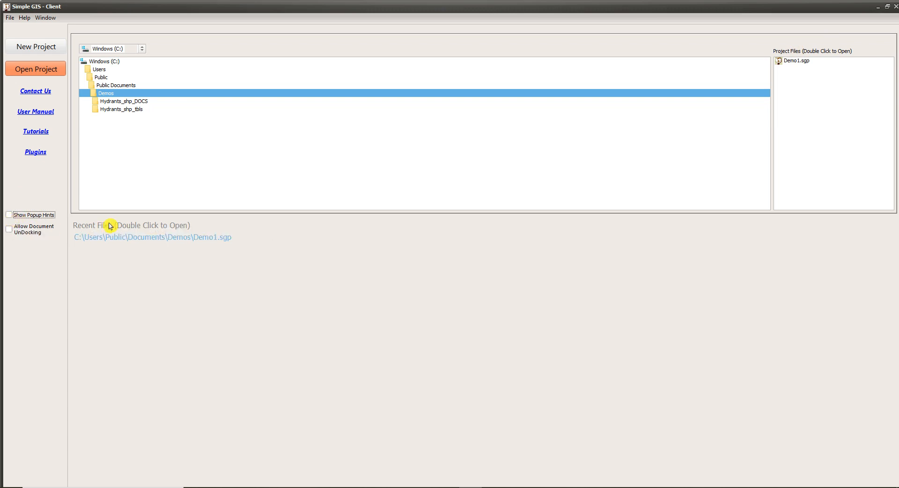
click(10, 215)
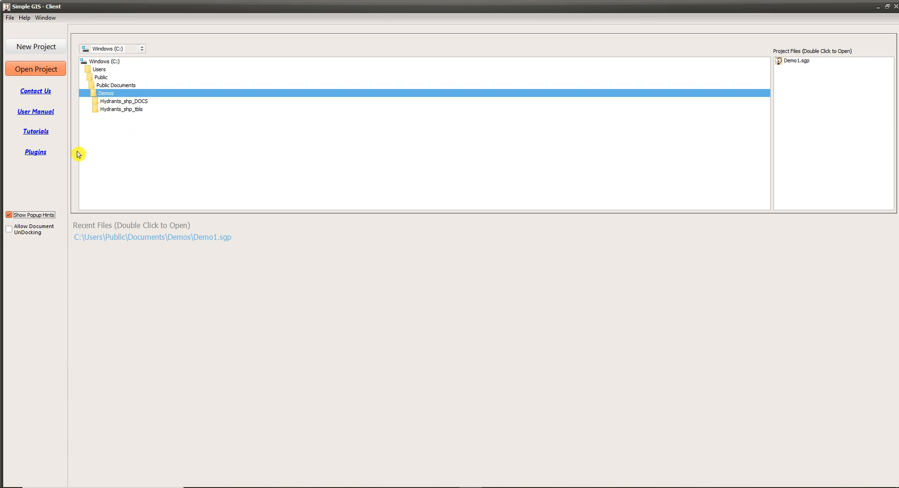
View the details of the Simple GIS Collaborate Plugin in the Plugins Manager, and close the manager without installing anything
click(38, 157)
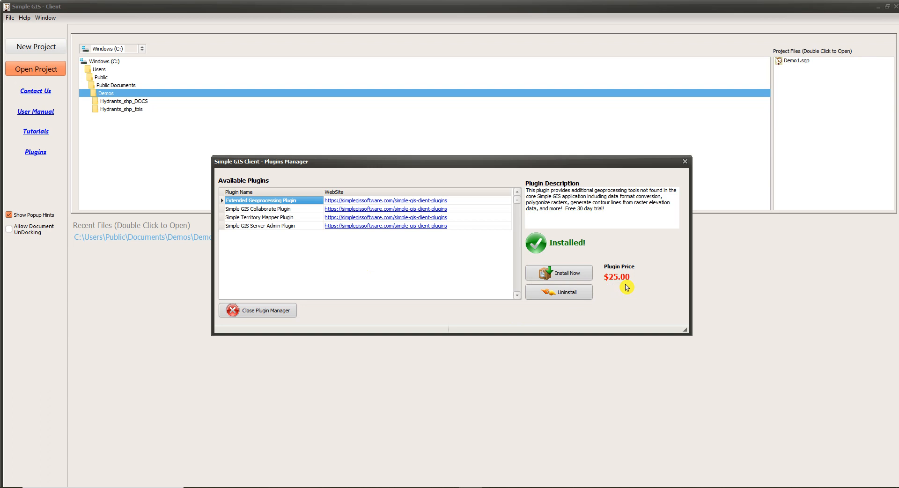
click(289, 210)
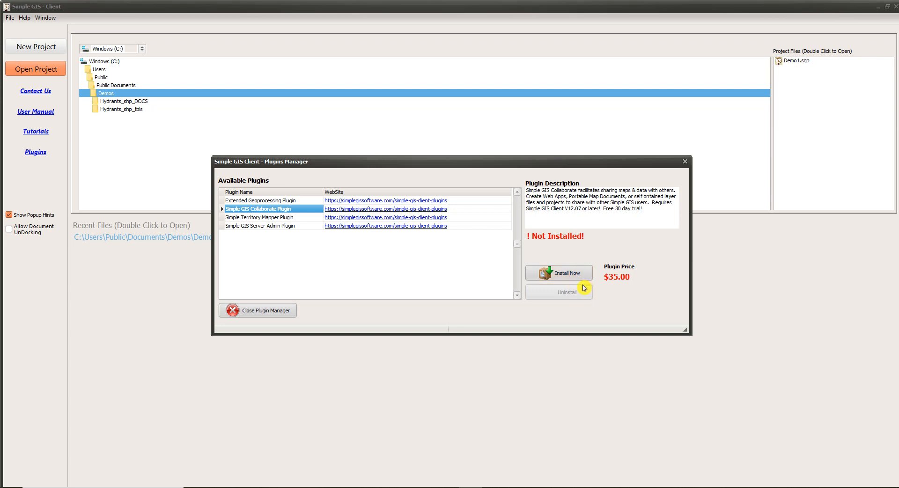
click(283, 314)
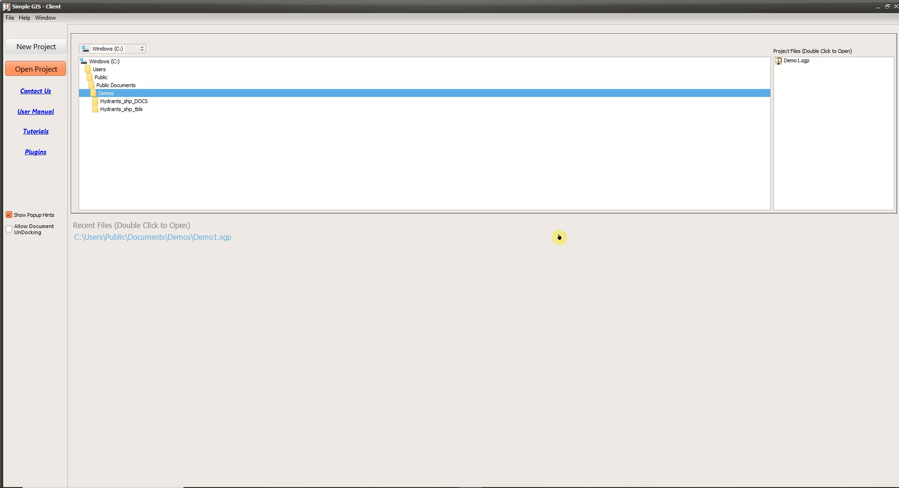